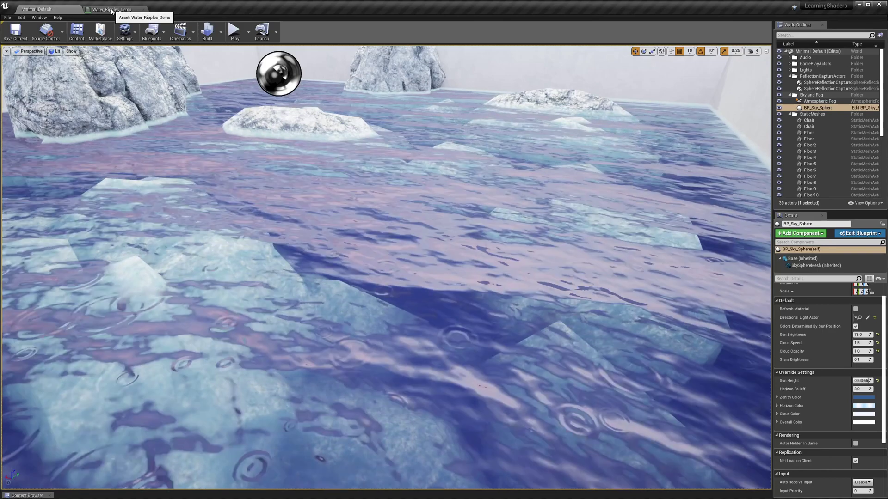
# Step: Disconnect the Base Color, Opacity and Normal inputs of the Water_Ripples_Demo material, save it and check the plain water surface in the level
pyautogui.click(111, 11)
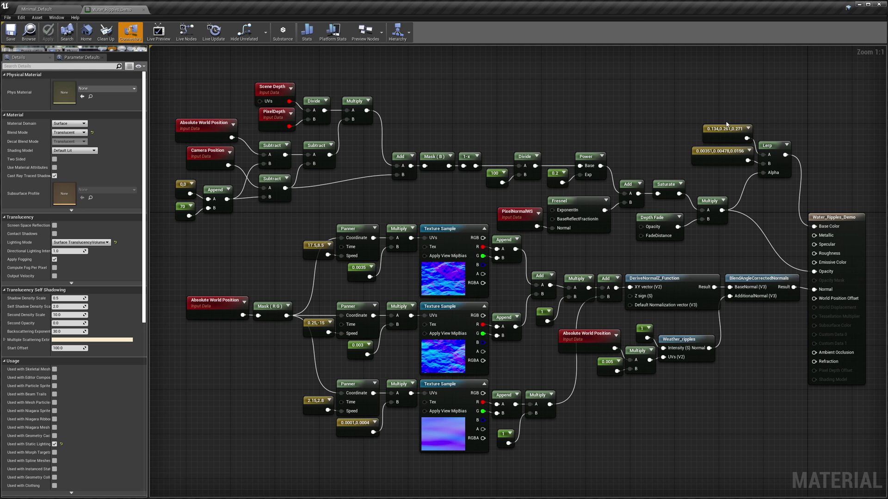
pyautogui.keyDown('alt'); pyautogui.click(814, 227); pyautogui.keyUp('alt')
pyautogui.keyDown('alt'); pyautogui.click(813, 271); pyautogui.keyUp('alt')
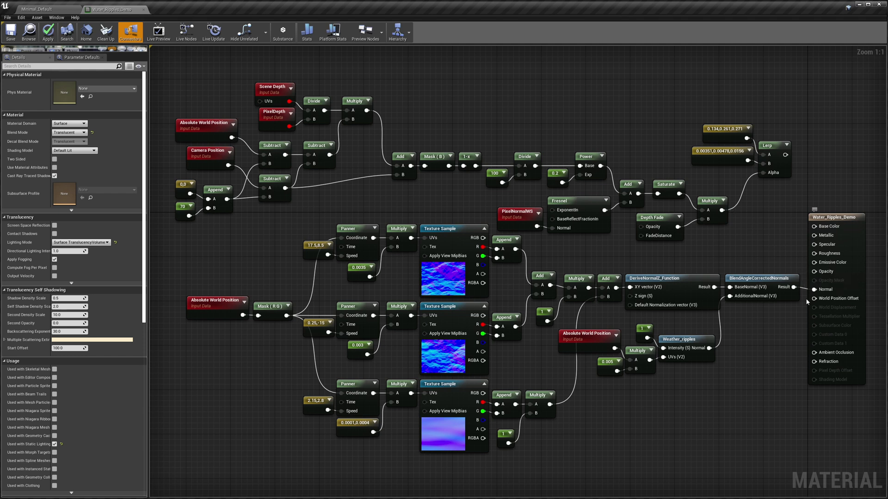
pyautogui.keyDown('alt'); pyautogui.click(813, 290); pyautogui.keyUp('alt')
pyautogui.click(11, 37)
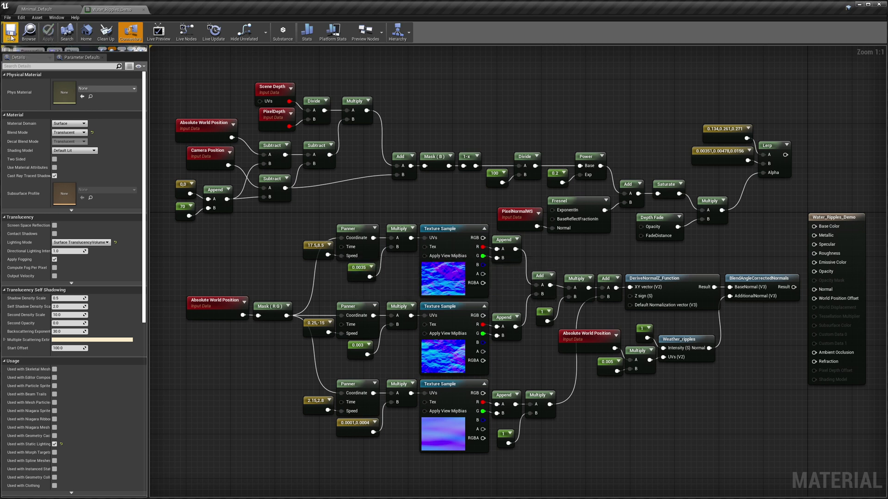
pyautogui.click(58, 12)
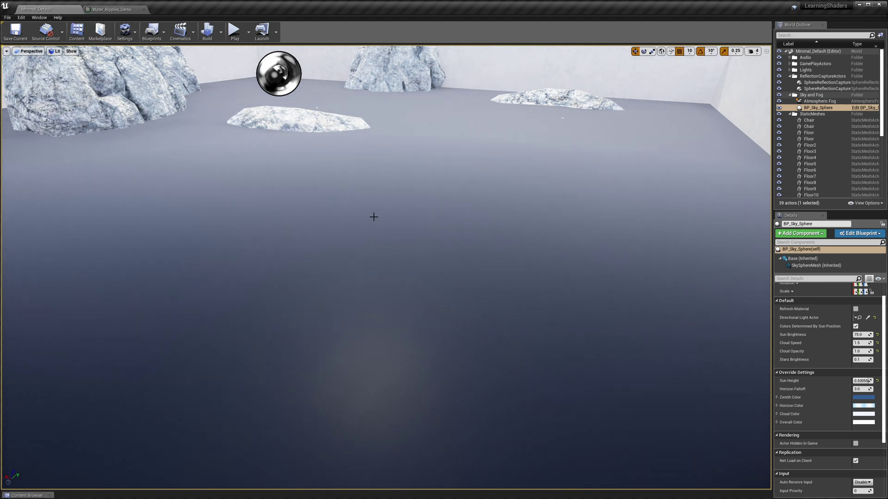
pyautogui.moveTo(391, 230); pyautogui.dragTo(330, 125, button='right')
pyautogui.scroll(-3, 266, 94)
pyautogui.moveTo(363, 234); pyautogui.dragTo(355, 250, button='right')
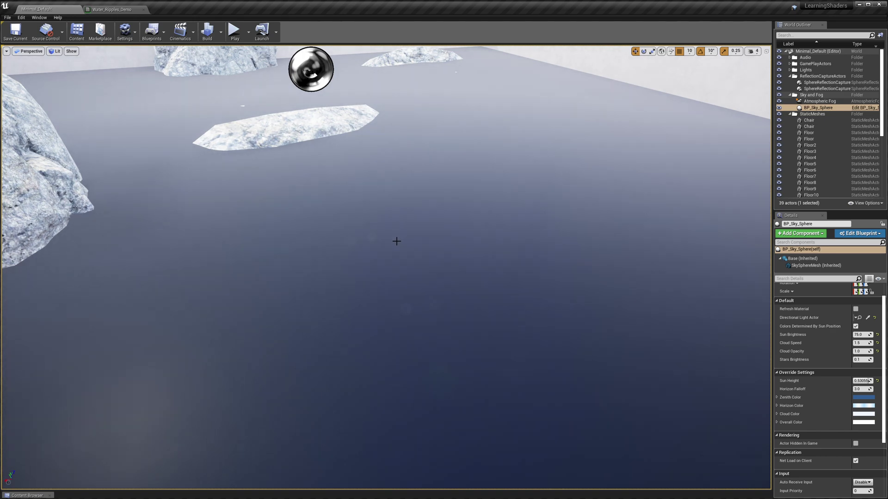
# Step: Add a Constant node with value 0 to the water material, connect it to Roughness and save the material
pyautogui.click(113, 9)
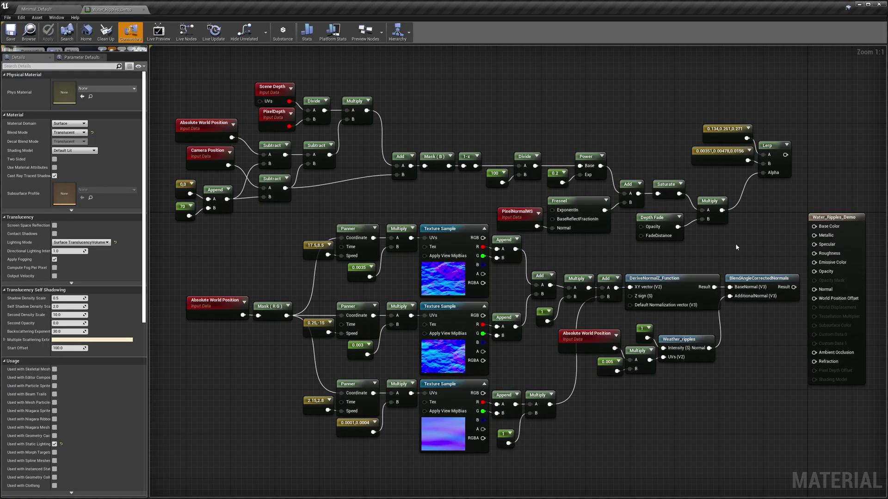
pyautogui.rightClick(757, 241)
pyautogui.write('const')
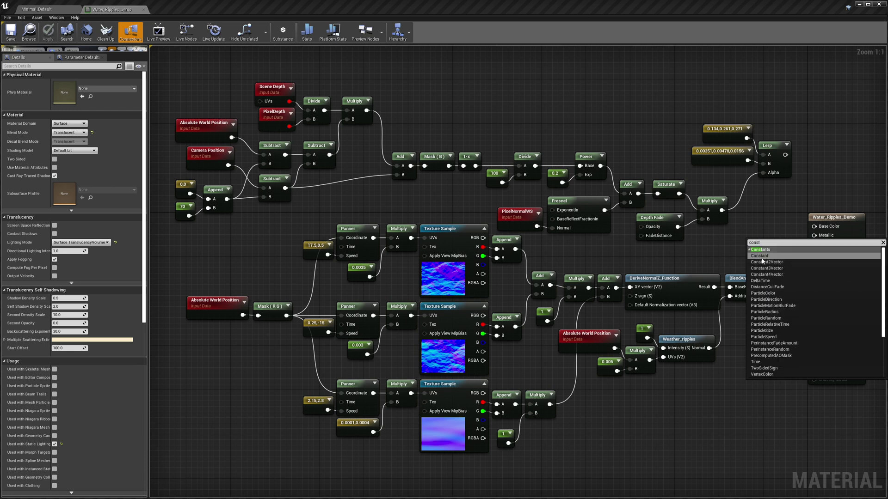
pyautogui.click(759, 256)
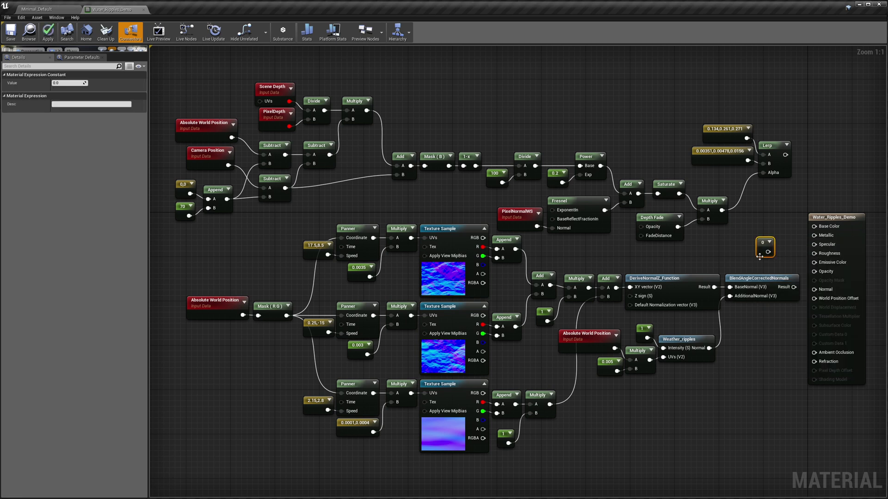
pyautogui.moveTo(769, 252); pyautogui.dragTo(814, 253)
pyautogui.click(10, 31)
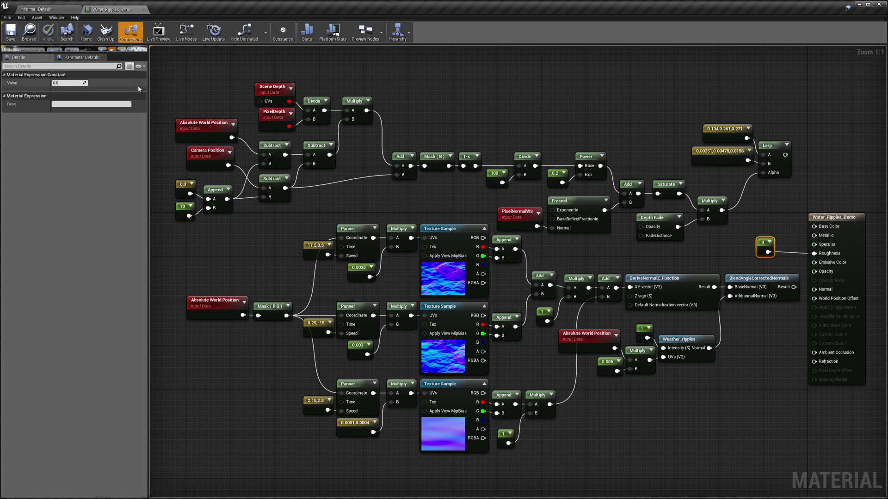
# Step: Examine the smooth water's reflections in the level, looking across the rocks and over to the table and chairs
pyautogui.click(51, 9)
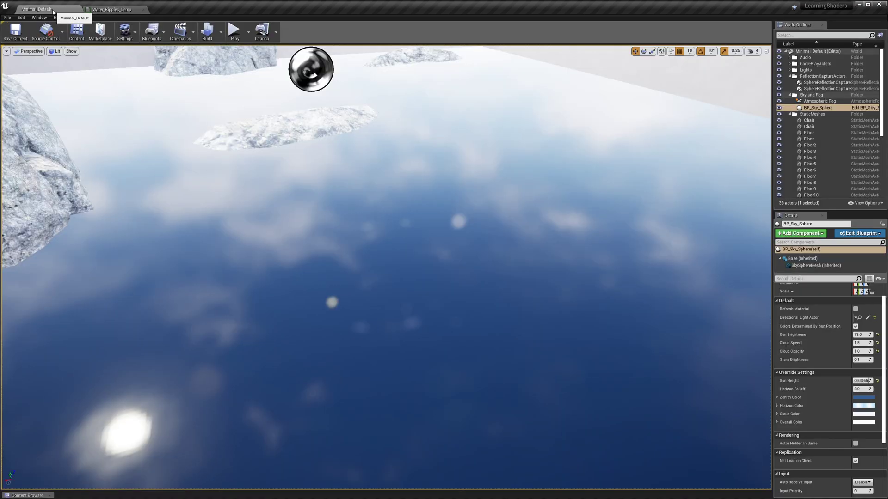
pyautogui.moveTo(398, 153); pyautogui.dragTo(311, 131, button='right')
pyautogui.press('d')
pyautogui.moveTo(388, 121); pyautogui.dragTo(332, 142, button='right')
pyautogui.moveTo(386, 139); pyautogui.dragTo(430, 226, button='right')
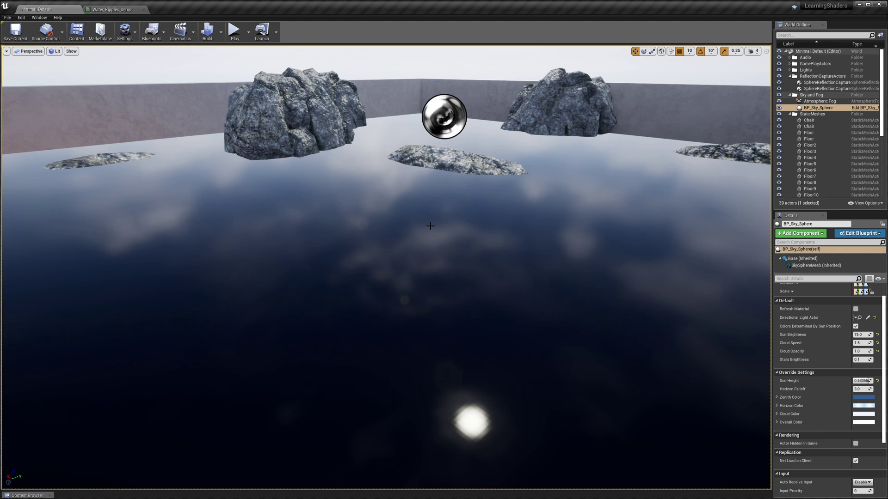
pyautogui.moveTo(443, 262); pyautogui.dragTo(458, 238, button='right')
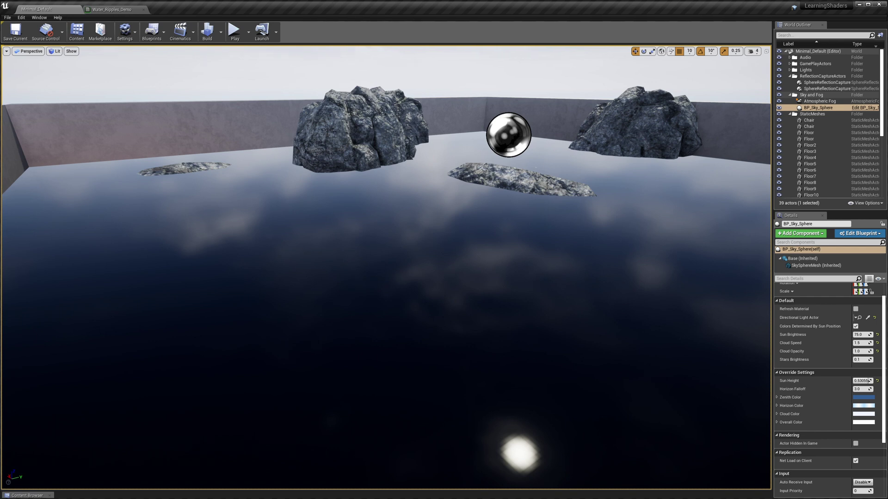
pyautogui.moveTo(386, 267)
pyautogui.mouseDown(button='right')
pyautogui.moveTo(208, 203)
pyautogui.moveTo(181, 171)
pyautogui.moveTo(171, 174)
pyautogui.moveTo(386, 268)
pyautogui.mouseUp(button='right')
pyautogui.press('w')
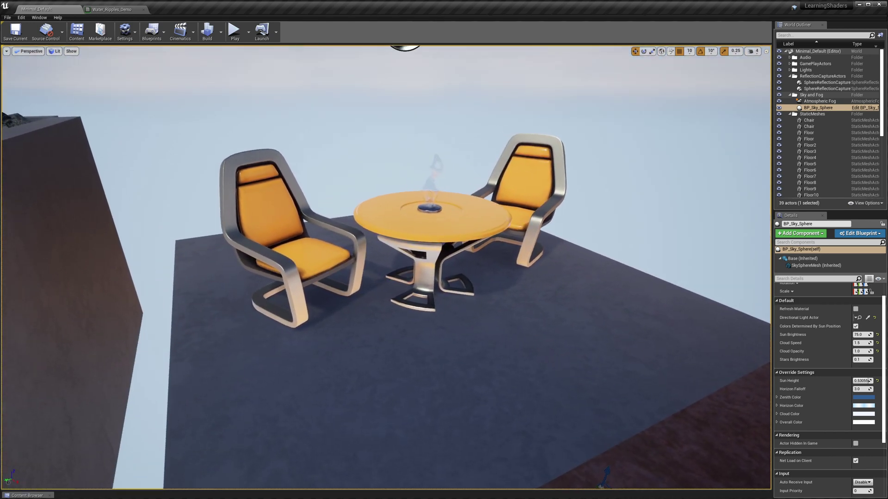
pyautogui.moveTo(577, 232); pyautogui.dragTo(577, 232, button='right')
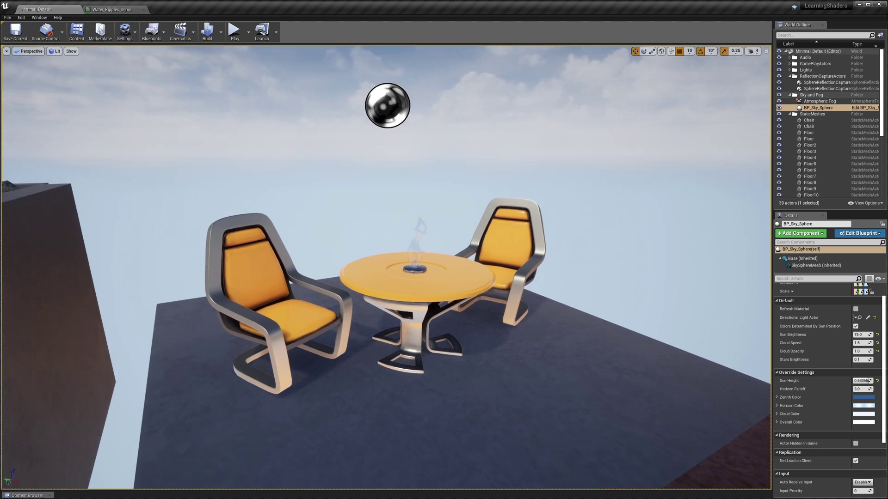
# Step: Select the sphere reflection capture above the table to inspect its influence area, and select the box reflection capture over the water
pyautogui.click(383, 106)
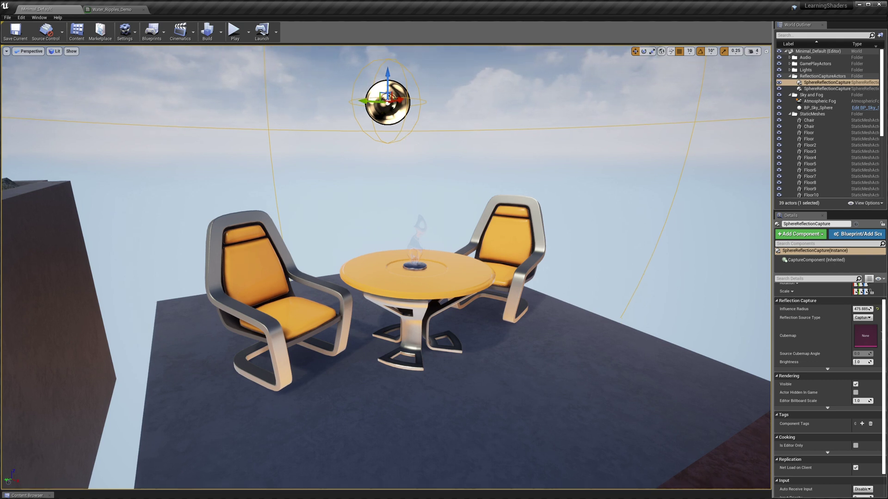
pyautogui.moveTo(410, 150); pyautogui.dragTo(409, 194, button='right')
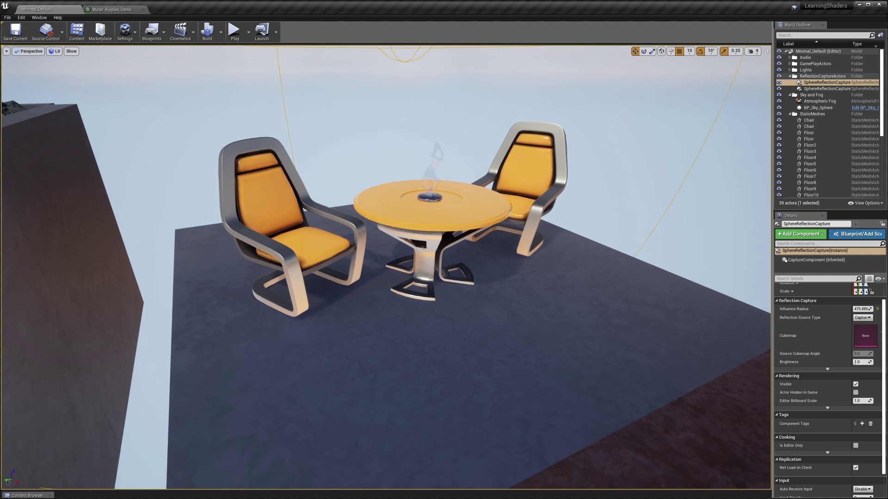
pyautogui.press('s')
pyautogui.moveTo(396, 105); pyautogui.dragTo(391, 53, button='right')
pyautogui.press('w')
pyautogui.scroll(5, 410, 150)
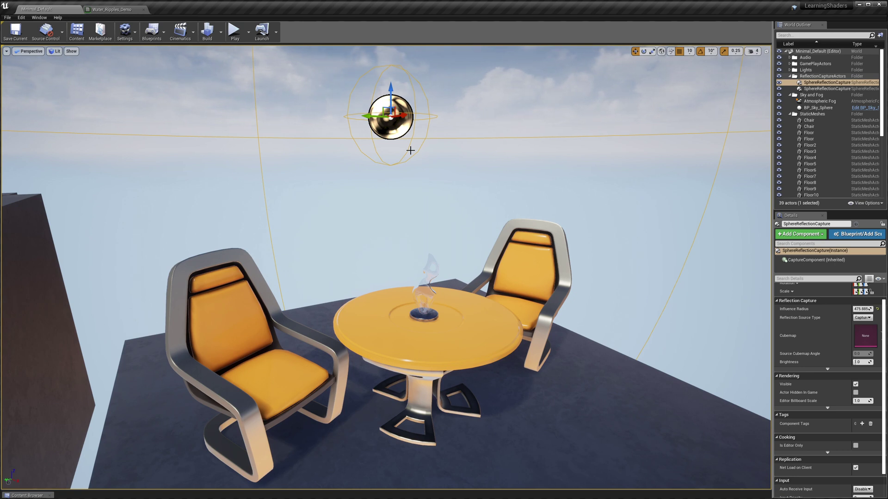
pyautogui.moveTo(481, 183); pyautogui.dragTo(335, 254, button='right')
pyautogui.press('w')
pyautogui.moveTo(481, 200); pyautogui.dragTo(454, 210, button='right')
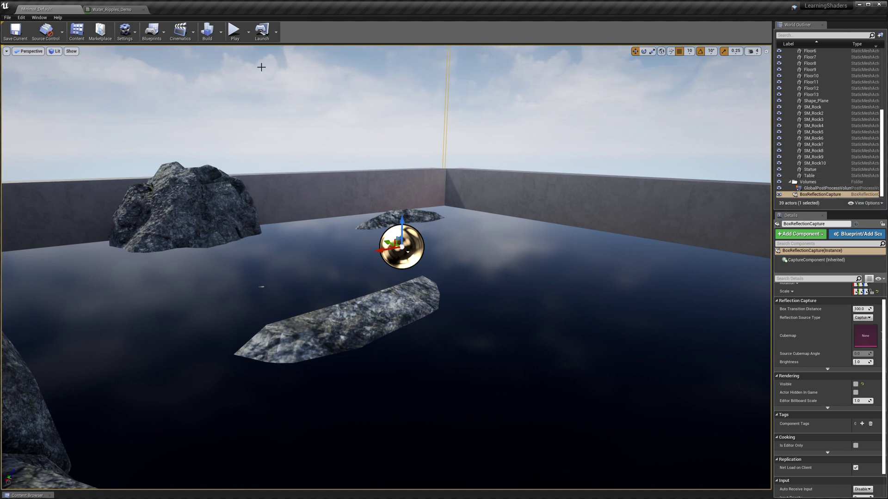
# Step: Show the Modes panel and search the placeable actors for "ref"
pyautogui.click(37, 19)
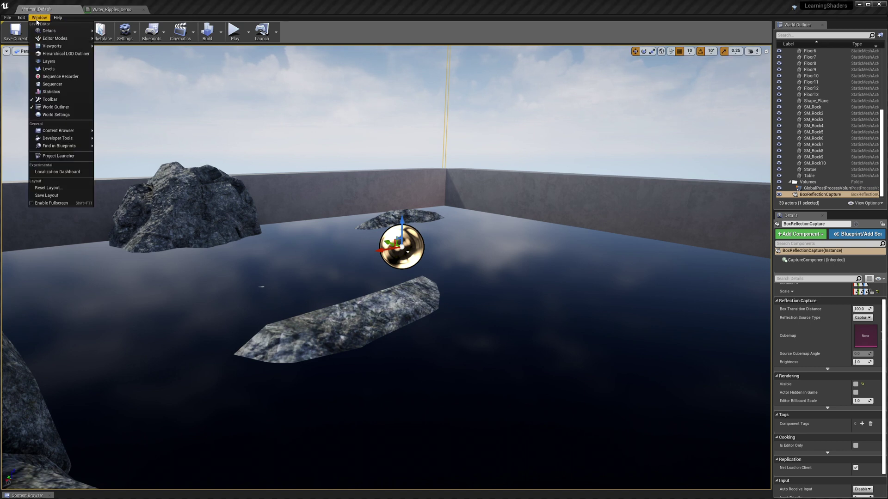
pyautogui.moveTo(51, 42)
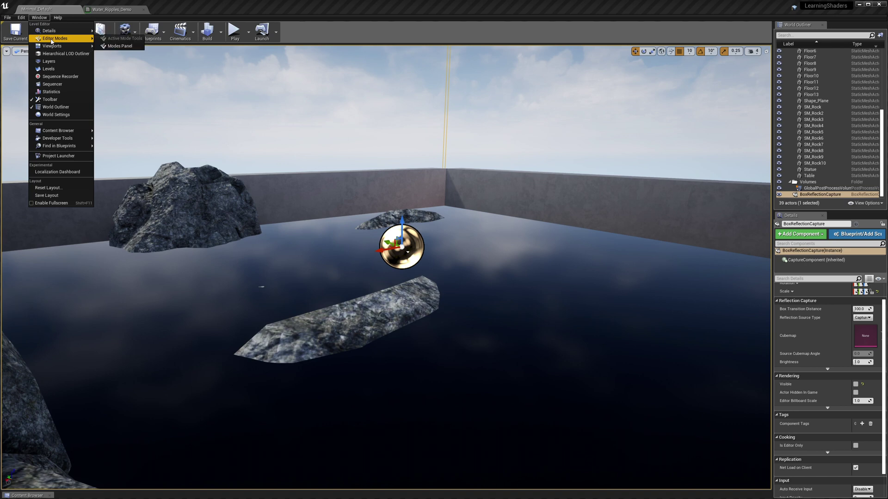
pyautogui.click(119, 46)
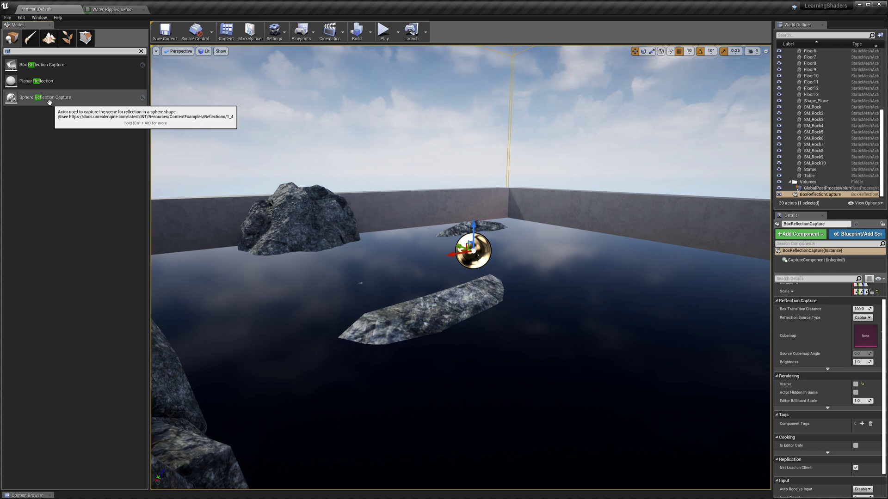
# Step: Turn on Visible in the Rendering settings of the box reflection capture over the water
pyautogui.moveTo(418, 175); pyautogui.dragTo(444, 214, button='right')
pyautogui.press('s')
pyautogui.press('a')
pyautogui.press('d')
pyautogui.moveTo(408, 238); pyautogui.dragTo(417, 235, button='right')
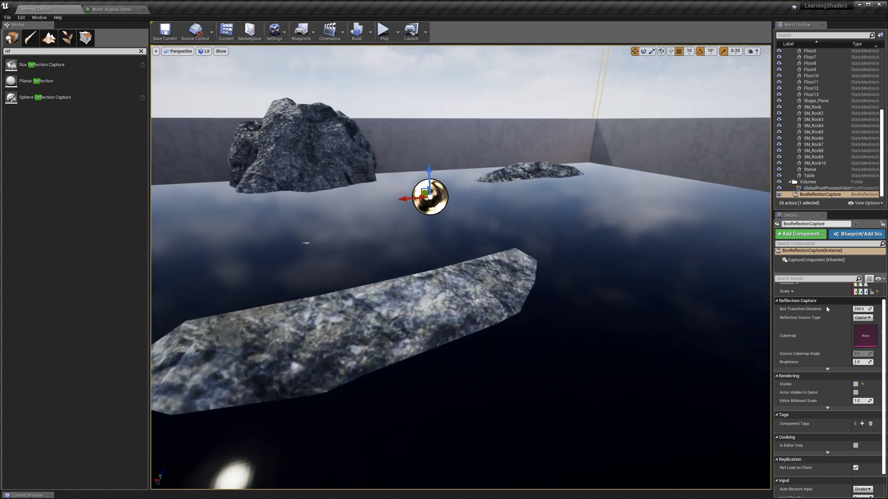
pyautogui.scroll(-1, 883, 323)
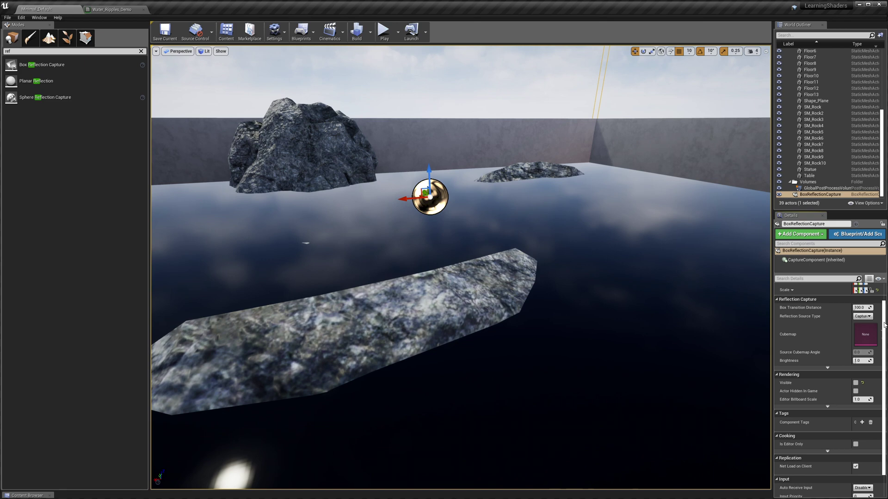
pyautogui.click(855, 371)
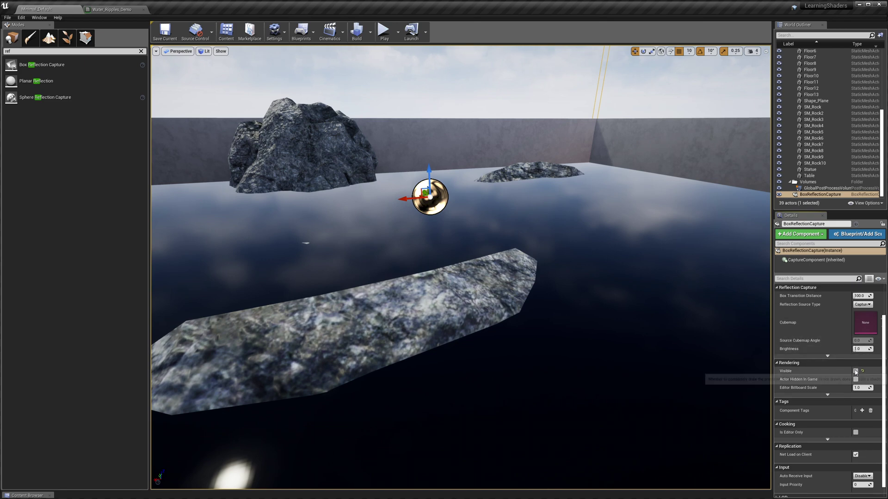
# Step: Examine how the rocks and surrounding walls are reflected in the water from several viewpoints
pyautogui.moveTo(552, 225); pyautogui.dragTo(552, 188, button='right')
pyautogui.moveTo(437, 285); pyautogui.dragTo(336, 325, button='right')
pyautogui.press('w')
pyautogui.press('s')
pyautogui.press('w')
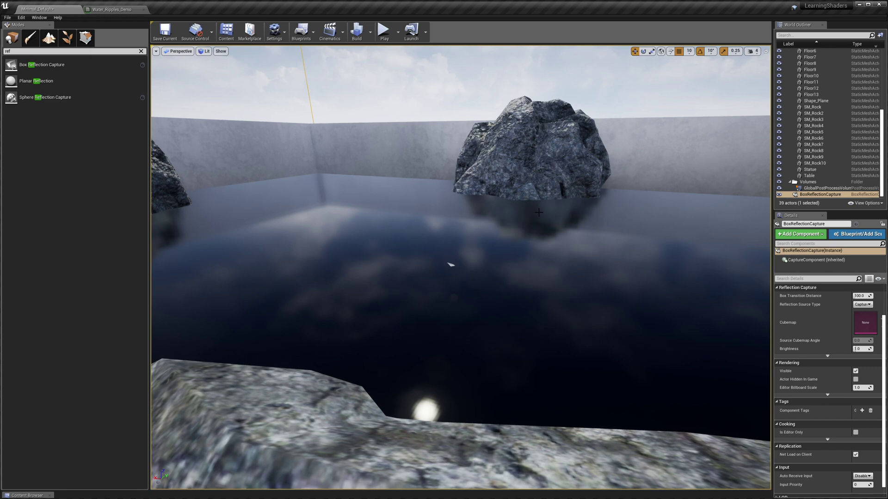
pyautogui.moveTo(560, 222); pyautogui.dragTo(185, 208, button='right')
pyautogui.moveTo(523, 204); pyautogui.dragTo(185, 203, button='right')
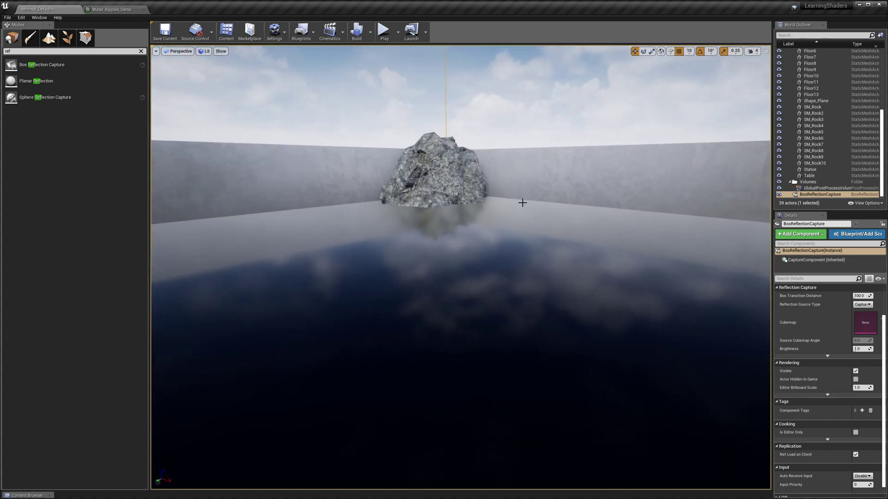
# Step: Toggle the box reflection capture's visibility off and back on twice to compare the water reflections
pyautogui.click(856, 371)
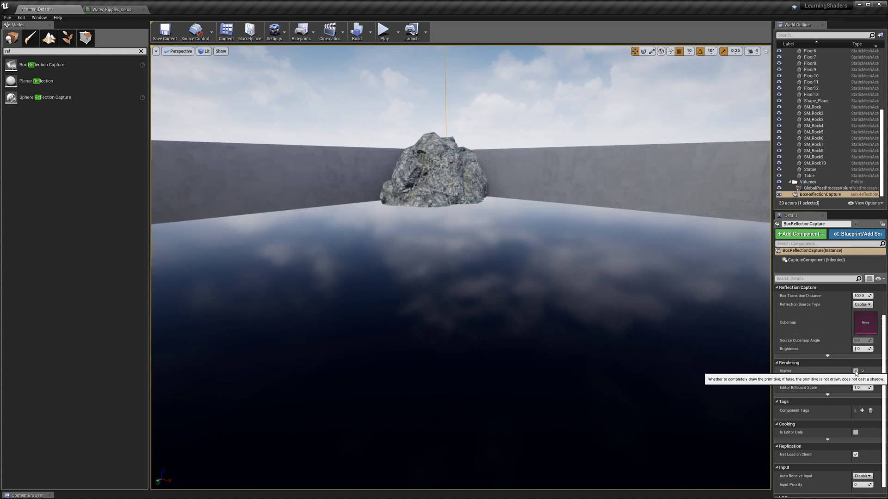
pyautogui.click(855, 371)
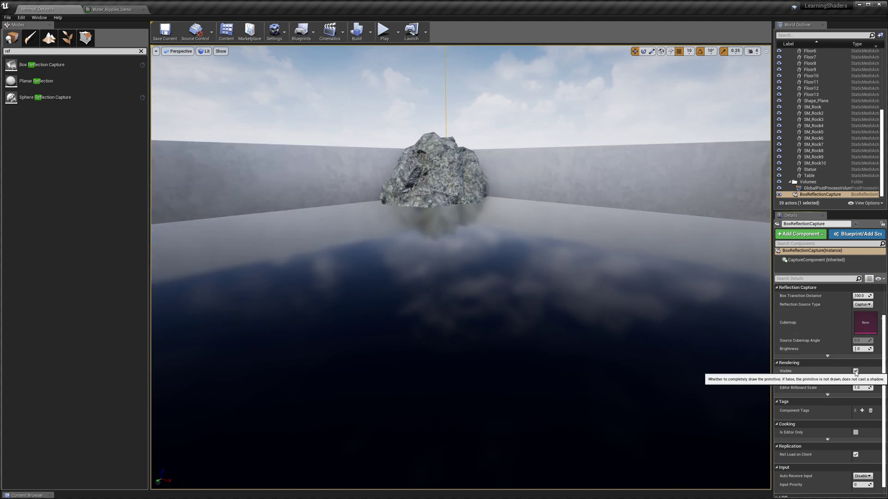
pyautogui.click(855, 371)
pyautogui.click(856, 372)
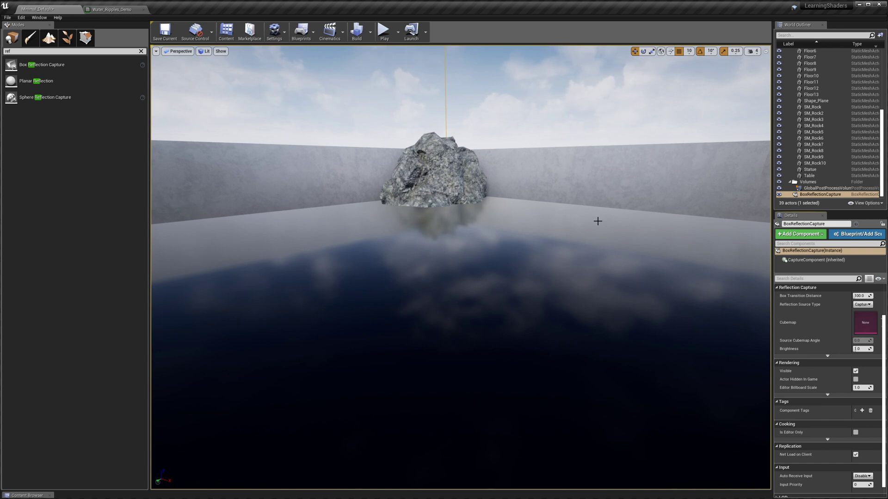
# Step: Examine the alignment of the rock and wall reflections on the water from different heights and angles
pyautogui.scroll(2, 597, 220)
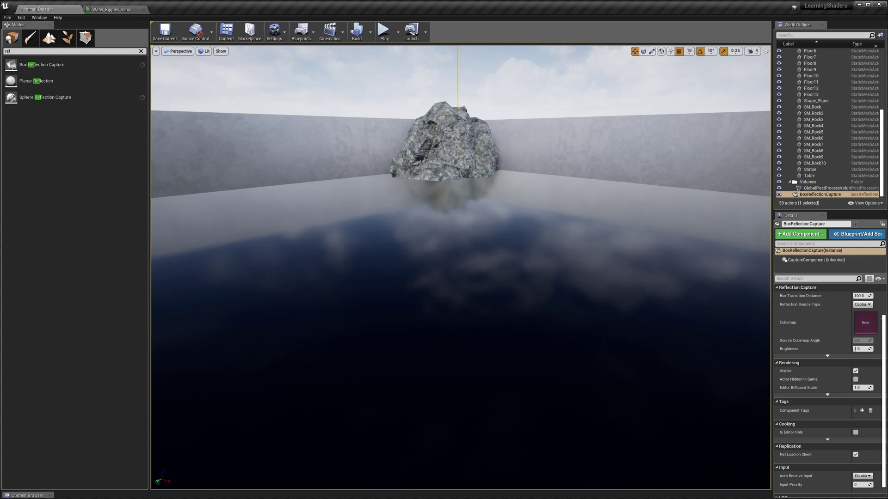
pyautogui.moveTo(422, 294); pyautogui.dragTo(435, 315, button='right')
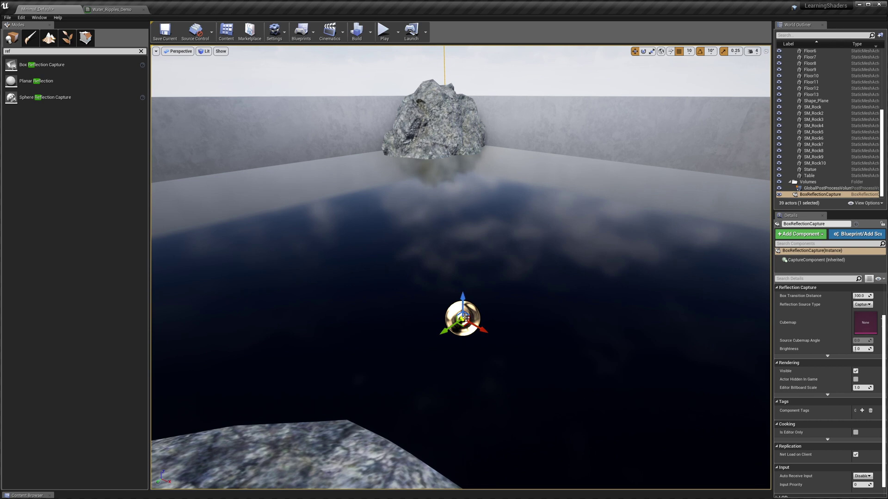
pyautogui.press('a')
pyautogui.moveTo(463, 318); pyautogui.dragTo(509, 310, button='right')
pyautogui.moveTo(425, 321); pyautogui.dragTo(398, 322, button='right')
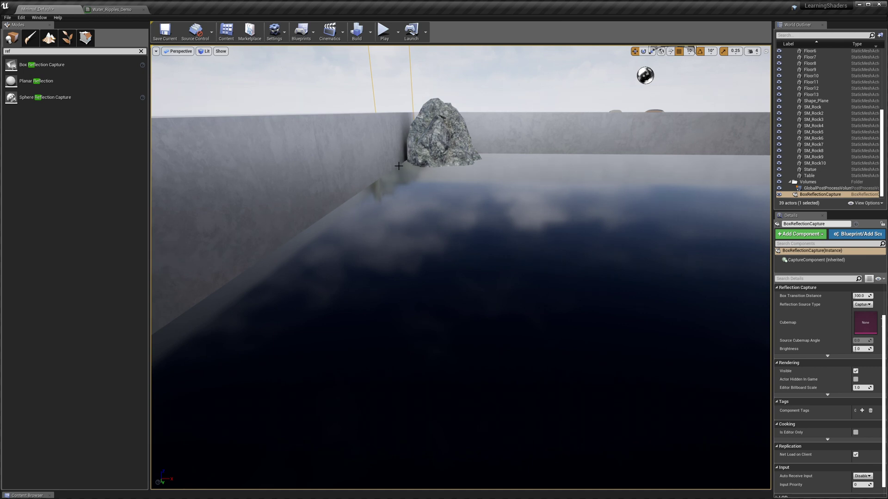
pyautogui.rightClick(418, 223)
pyautogui.press('Escape')
pyautogui.keyDown('alt'); pyautogui.moveTo(434, 185); pyautogui.dragTo(416, 143); pyautogui.keyUp('alt')
pyautogui.moveTo(416, 143); pyautogui.dragTo(336, 199, button='right')
pyautogui.moveTo(445, 233); pyautogui.dragTo(520, 183, button='right')
pyautogui.moveTo(470, 295); pyautogui.dragTo(440, 203, button='right')
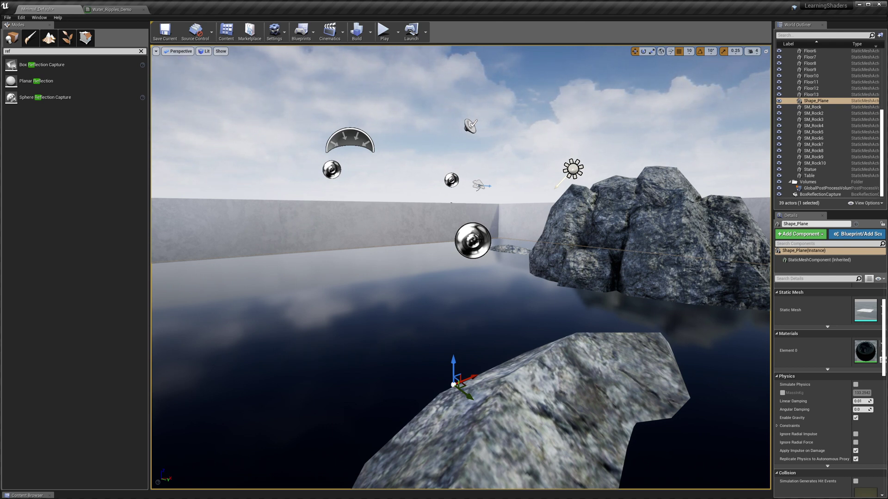
# Step: Select the box reflection capture again and compare the water reflections as the viewpoint moves around it
pyautogui.click(473, 240)
pyautogui.moveTo(740, 334); pyautogui.dragTo(486, 351, button='right')
pyautogui.press('d')
pyautogui.press('w')
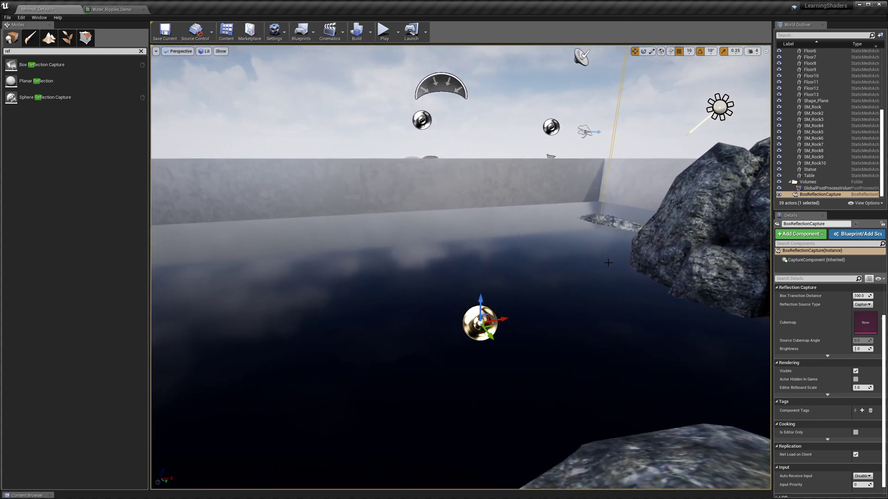
pyautogui.moveTo(605, 286); pyautogui.dragTo(465, 295, button='right')
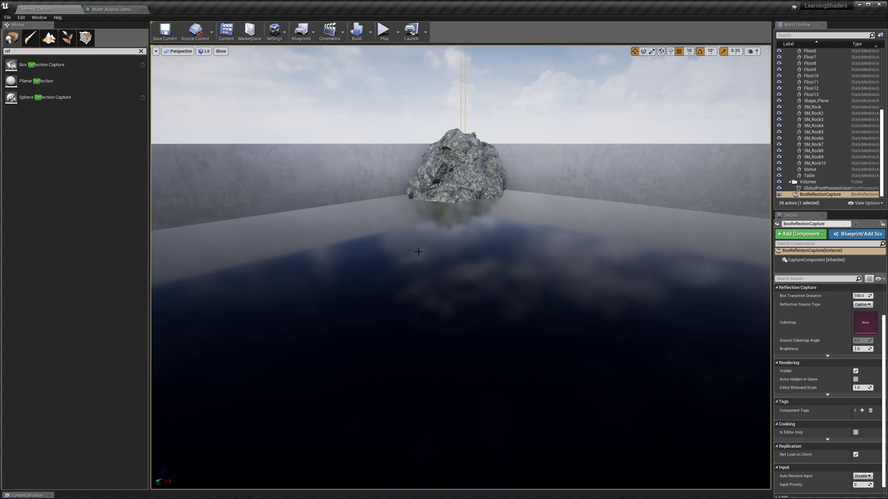
# Step: Enable Screen Space Reflections in the Translucency settings of the Water_Ripples_Demo material's result node
pyautogui.click(107, 13)
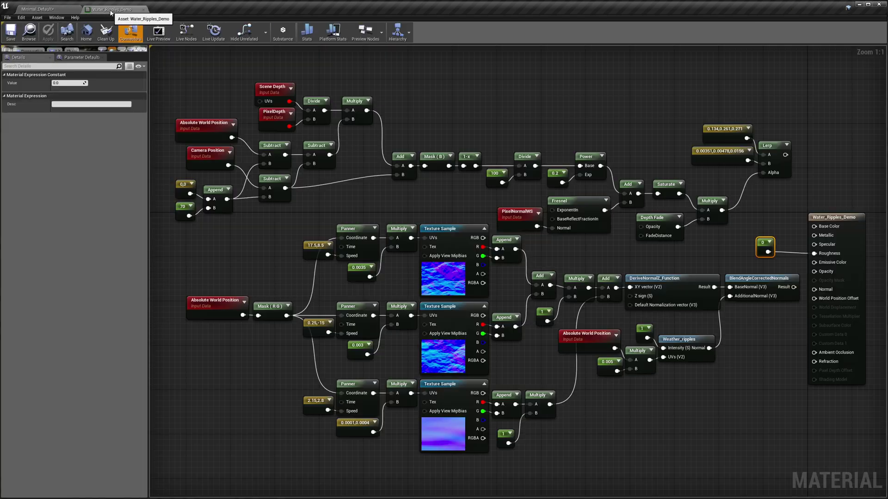
pyautogui.click(833, 218)
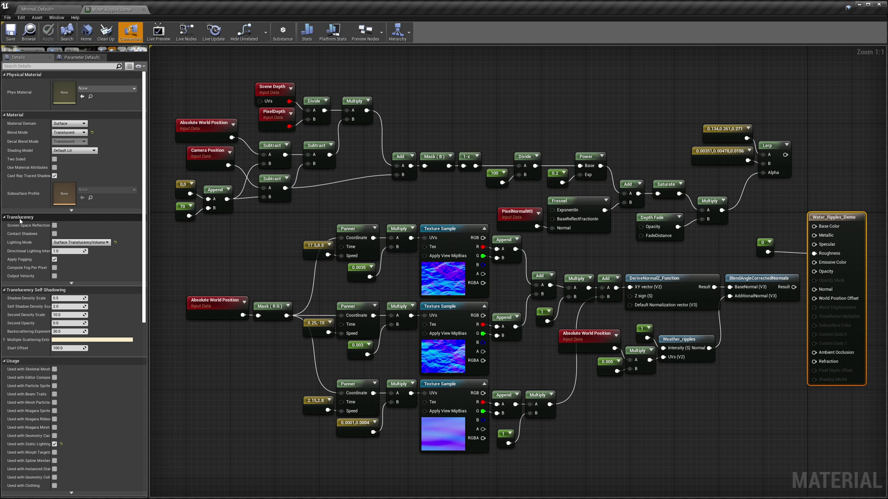
pyautogui.click(54, 225)
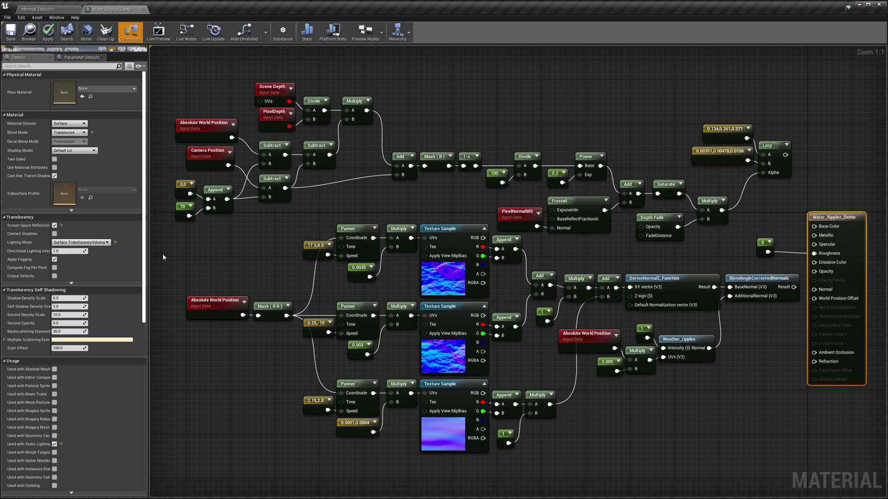
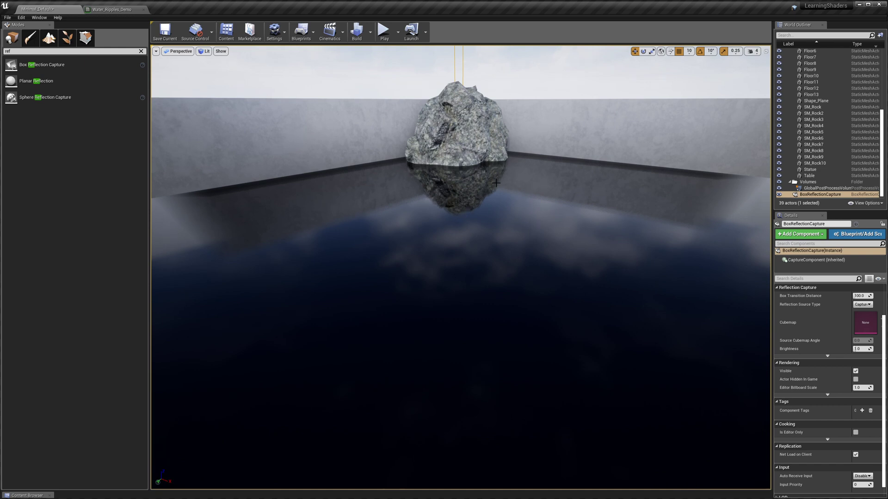
# Step: Examine how the rock and wall reflections on the water change as the rocks move in and out of view vertically
pyautogui.moveTo(491, 238); pyautogui.dragTo(810, 211, button='right')
pyautogui.press('a')
pyautogui.press('a')
pyautogui.press('w')
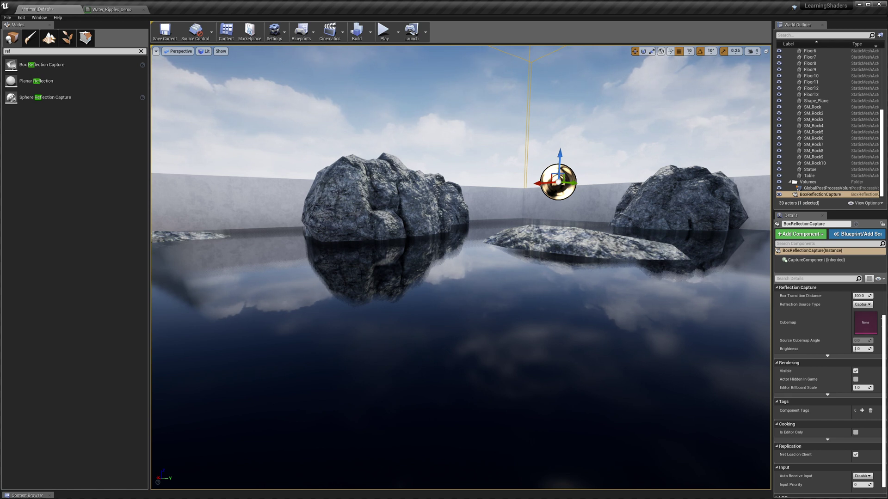
pyautogui.moveTo(381, 330); pyautogui.dragTo(381, 289, button='right')
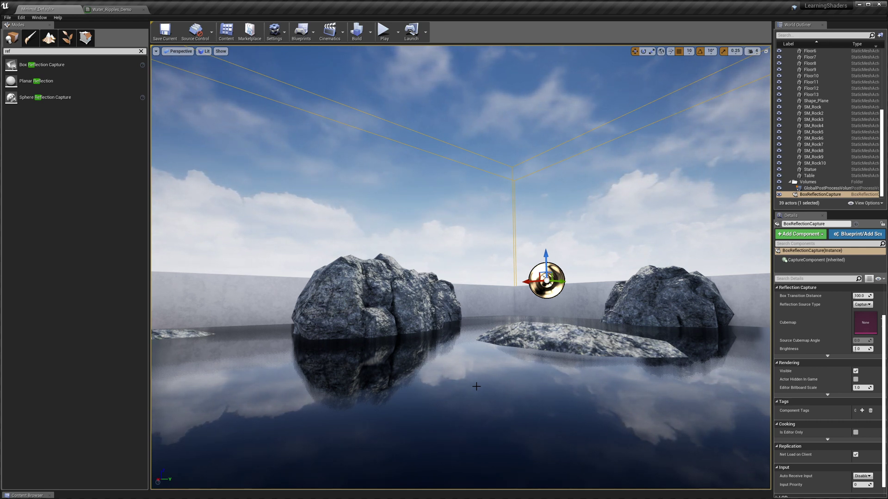
pyautogui.moveTo(468, 371); pyautogui.dragTo(469, 474, button='right')
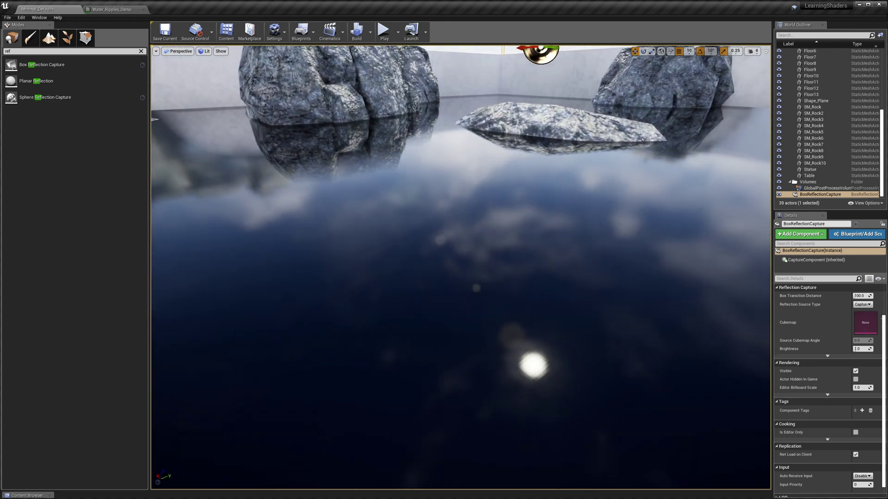
pyautogui.moveTo(470, 473); pyautogui.dragTo(468, 494, button='right')
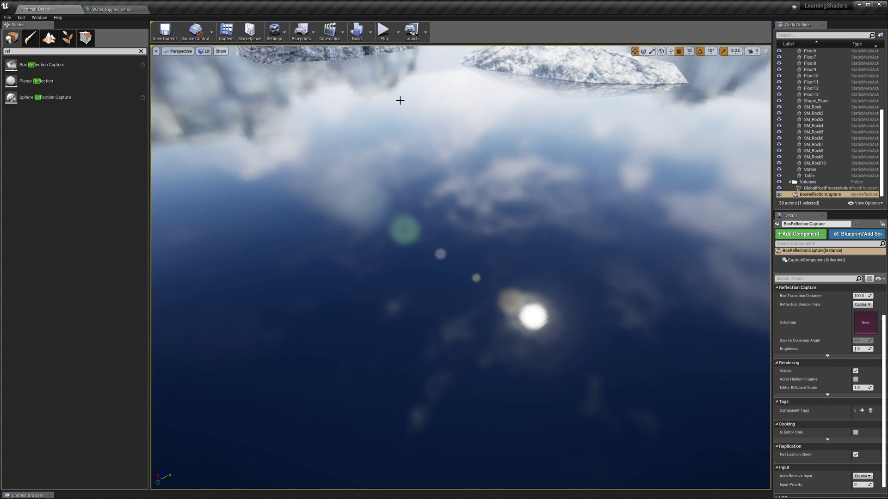
pyautogui.moveTo(406, 134); pyautogui.dragTo(407, 85, button='right')
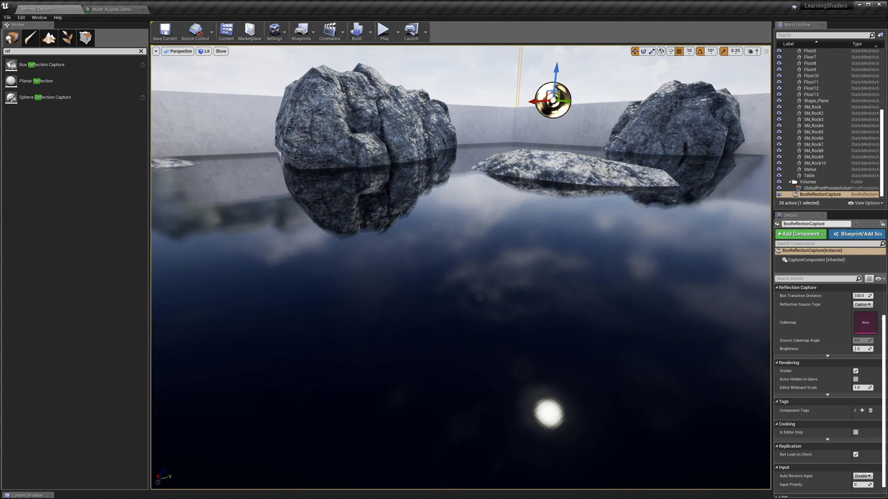
# Step: Check the wall and rock reflections near the view's edges from sideways and downward angles and from across the pool
pyautogui.moveTo(407, 102); pyautogui.dragTo(370, 93, button='right')
pyautogui.moveTo(314, 81); pyautogui.dragTo(272, 80, button='right')
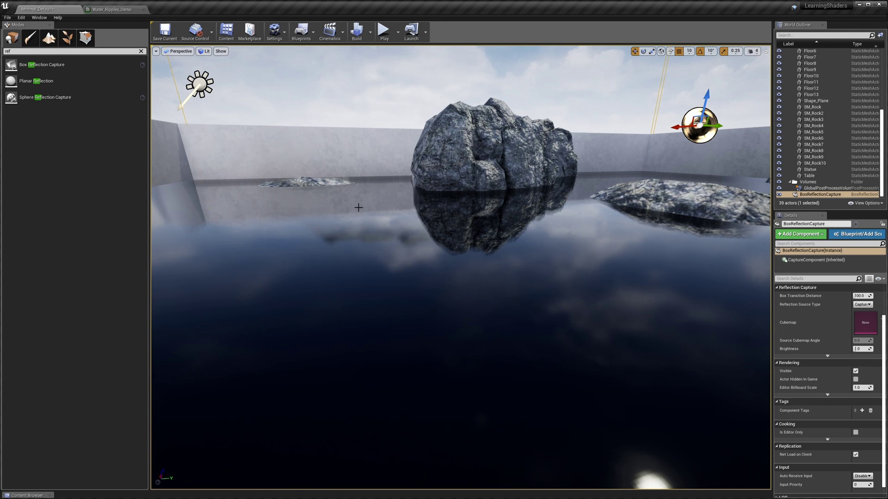
pyautogui.moveTo(397, 206); pyautogui.dragTo(462, 200, button='right')
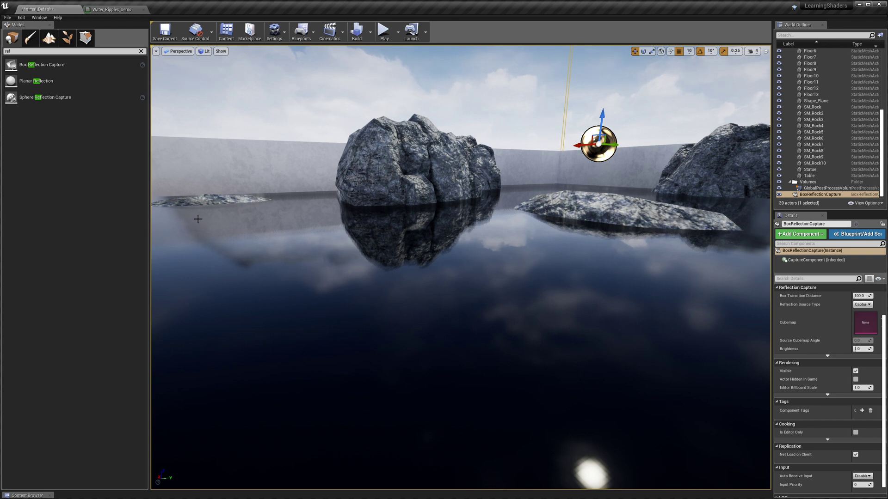
pyautogui.moveTo(271, 228); pyautogui.dragTo(245, 228, button='right')
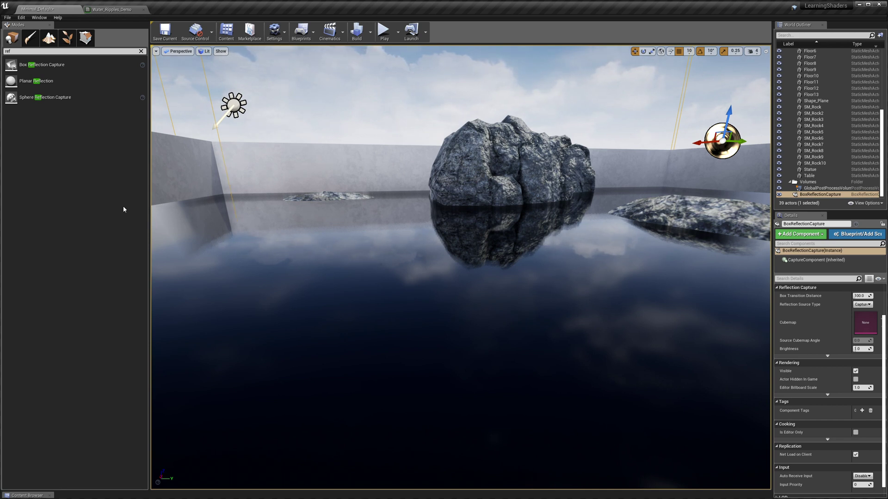
pyautogui.moveTo(324, 222); pyautogui.dragTo(333, 251, button='right')
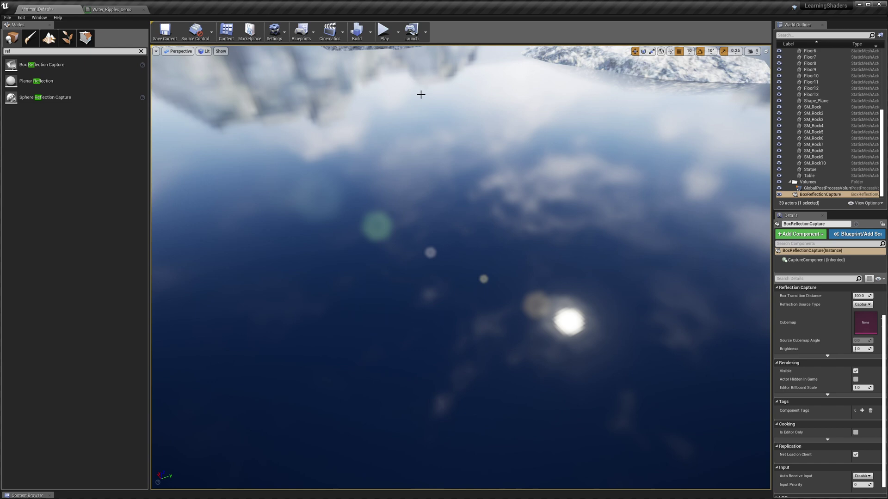
pyautogui.moveTo(471, 214); pyautogui.dragTo(472, 102, button='right')
pyautogui.moveTo(472, 189); pyautogui.dragTo(490, 180, button='right')
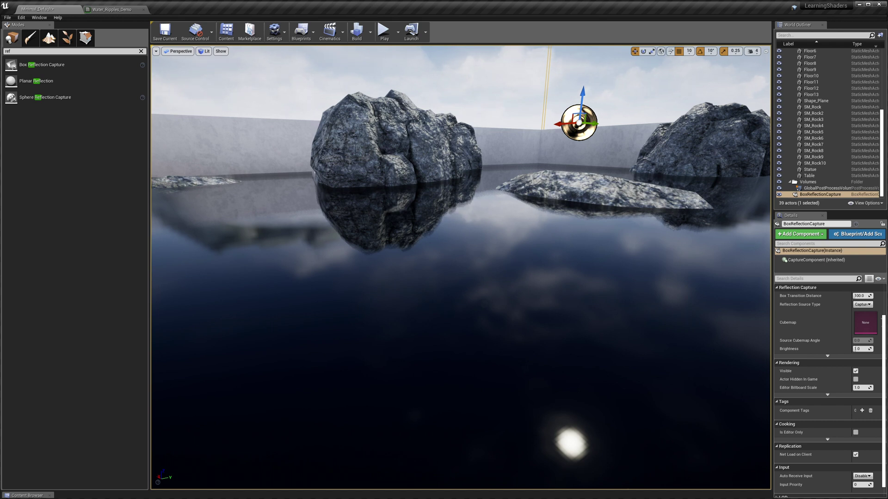
pyautogui.moveTo(454, 199)
pyautogui.mouseDown(button='right')
pyautogui.moveTo(459, 258)
pyautogui.moveTo(457, 195)
pyautogui.mouseUp(button='right')
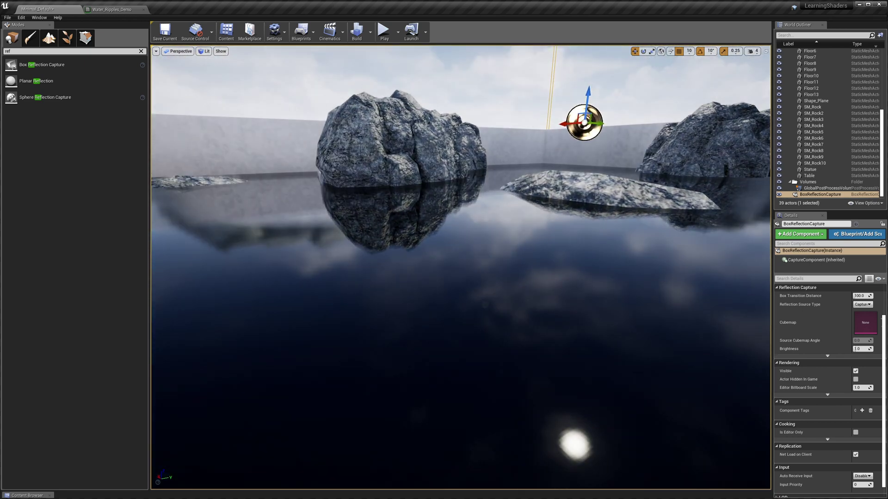
pyautogui.moveTo(483, 246)
pyautogui.mouseDown(button='right')
pyautogui.moveTo(485, 212)
pyautogui.moveTo(484, 245)
pyautogui.mouseUp(button='right')
pyautogui.press('w')
pyautogui.moveTo(460, 218); pyautogui.dragTo(430, 231)
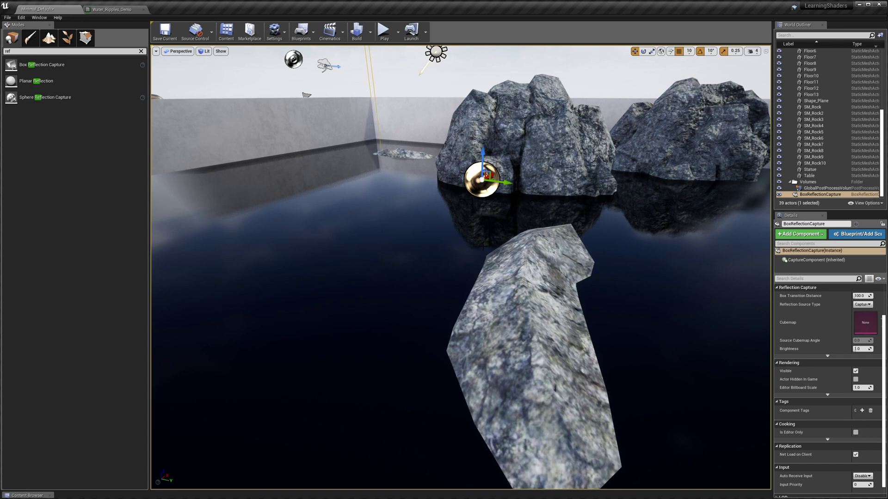
# Step: Connect Lerp to Base Color, Multiply to Opacity and BlendAngleCorrectedNormals to Normal in Water_Ripples_Demo, save, and inspect the water in the level
pyautogui.click(113, 9)
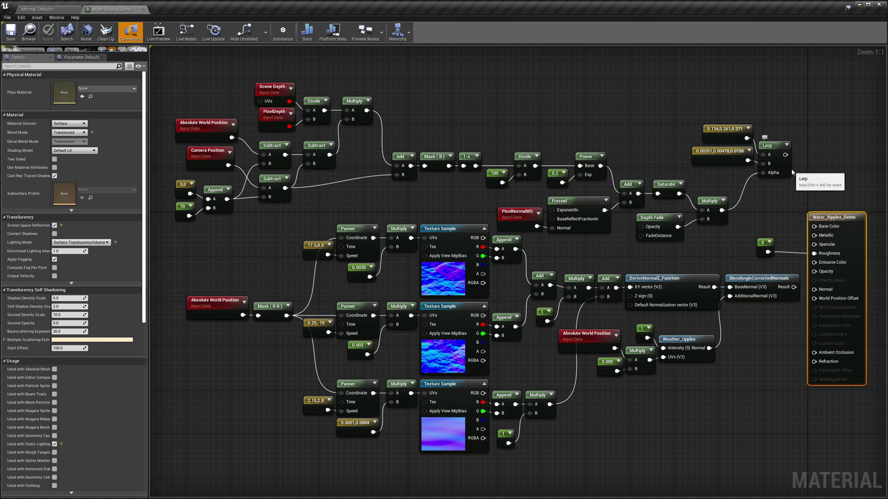
pyautogui.moveTo(784, 154); pyautogui.dragTo(814, 226)
pyautogui.moveTo(721, 210); pyautogui.dragTo(813, 289)
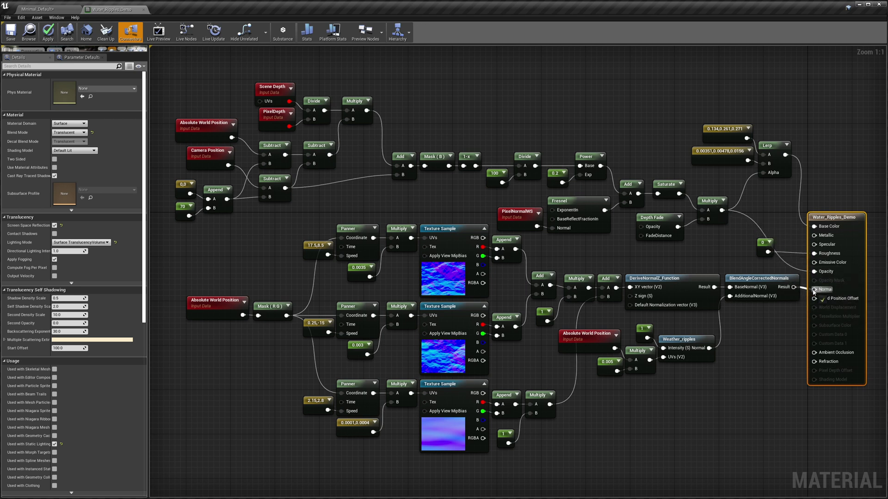
pyautogui.click(10, 33)
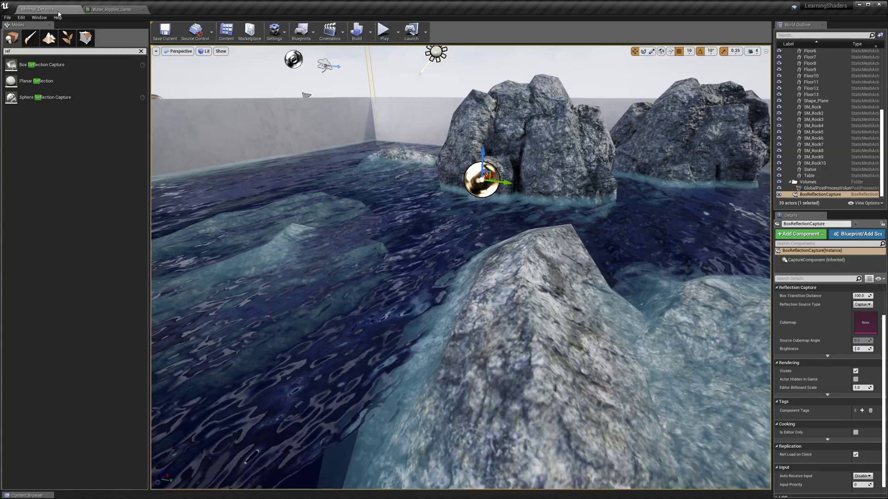
pyautogui.moveTo(366, 238); pyautogui.dragTo(360, 257, button='right')
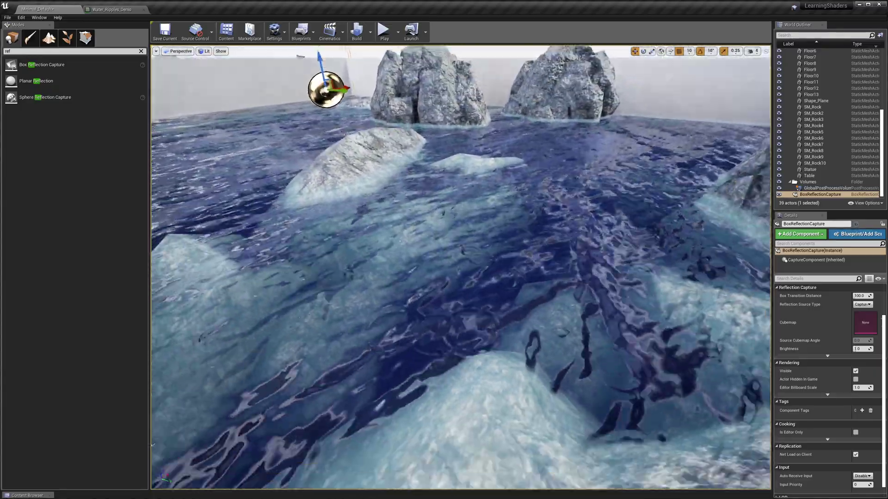
pyautogui.moveTo(361, 256); pyautogui.dragTo(359, 260, button='right')
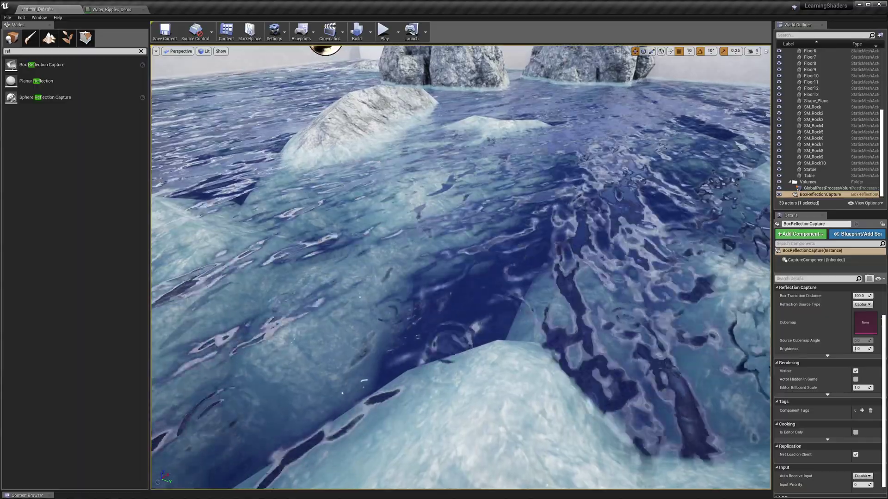
pyautogui.press('s')
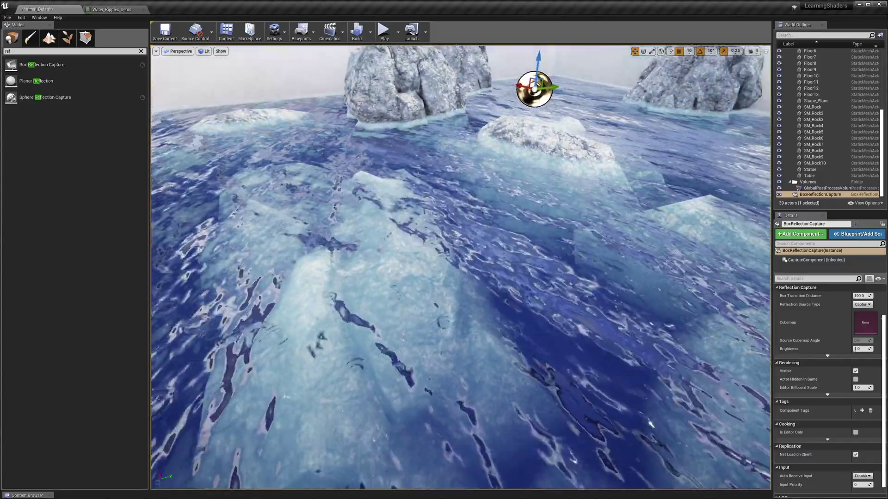
pyautogui.moveTo(529, 210); pyautogui.dragTo(716, 222, button='right')
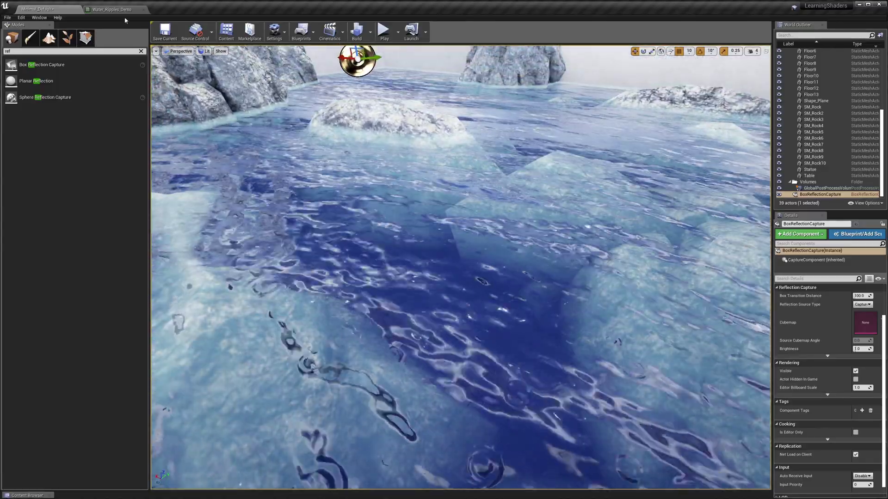
# Step: Set the two constants that scale the combined ripple normals and the third texture's normals to 0.2 in the Water_Ripples_Demo material
pyautogui.click(112, 9)
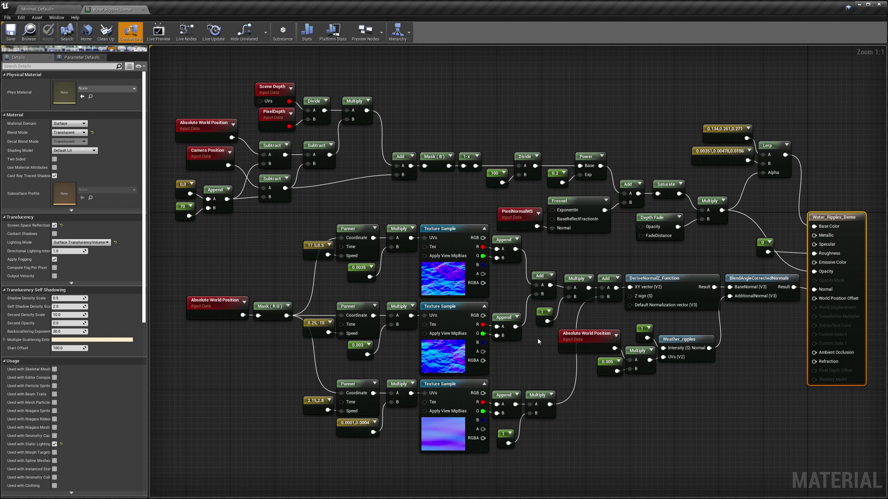
pyautogui.click(540, 319)
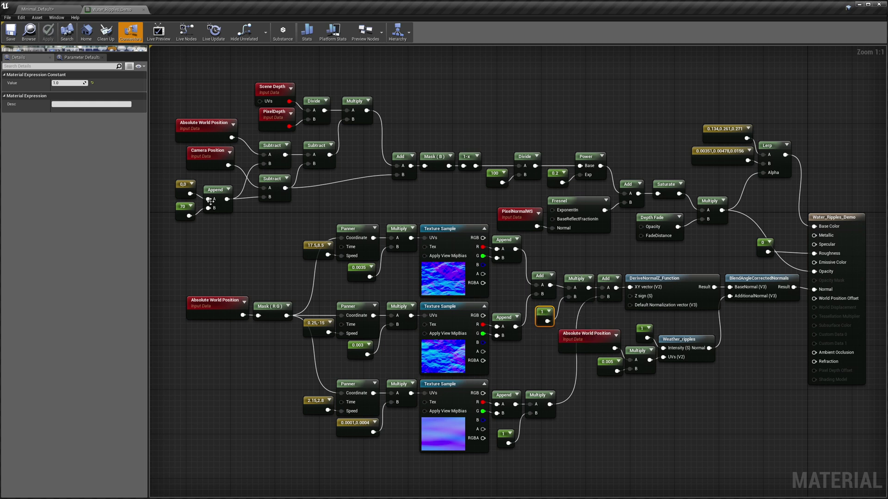
pyautogui.click(68, 84)
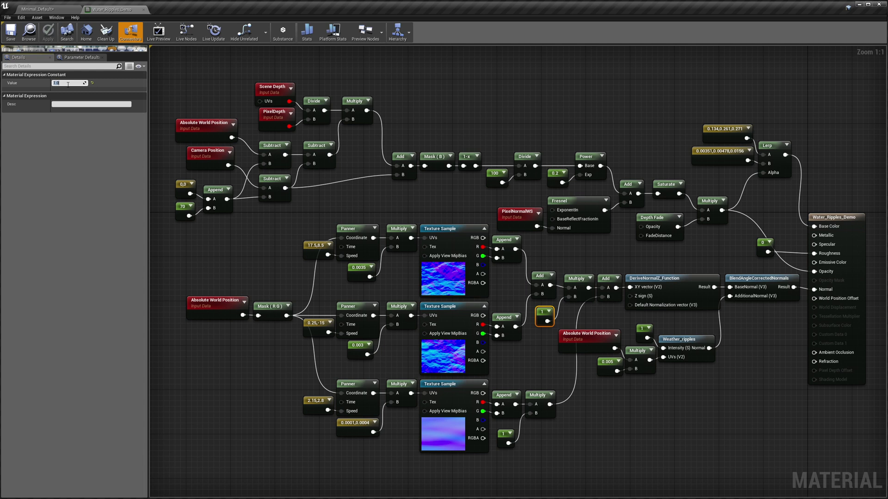
pyautogui.press('Return')
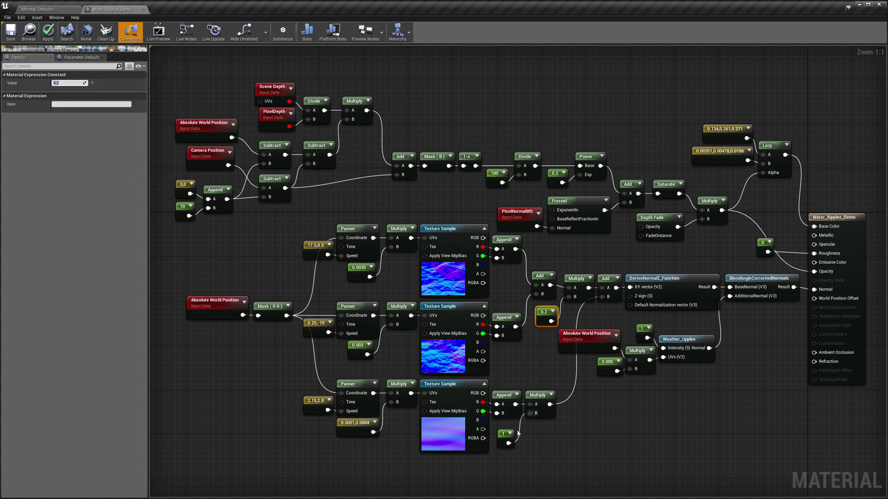
pyautogui.click(502, 435)
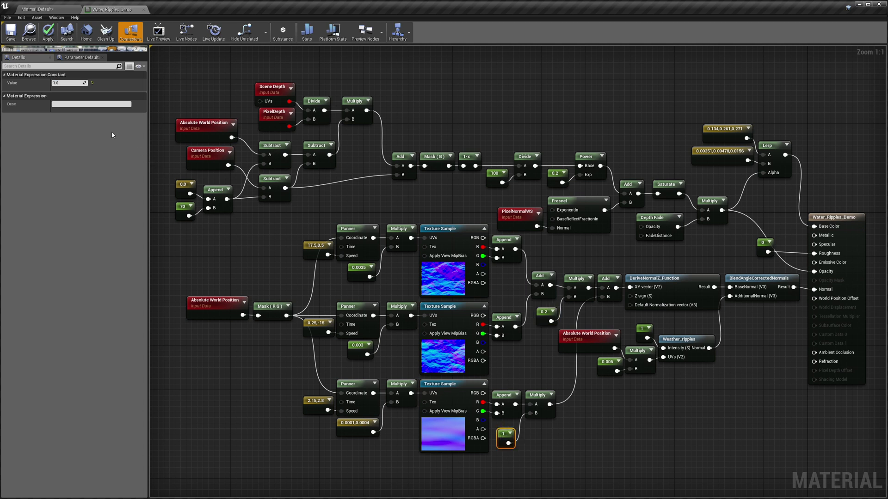
pyautogui.click(66, 83)
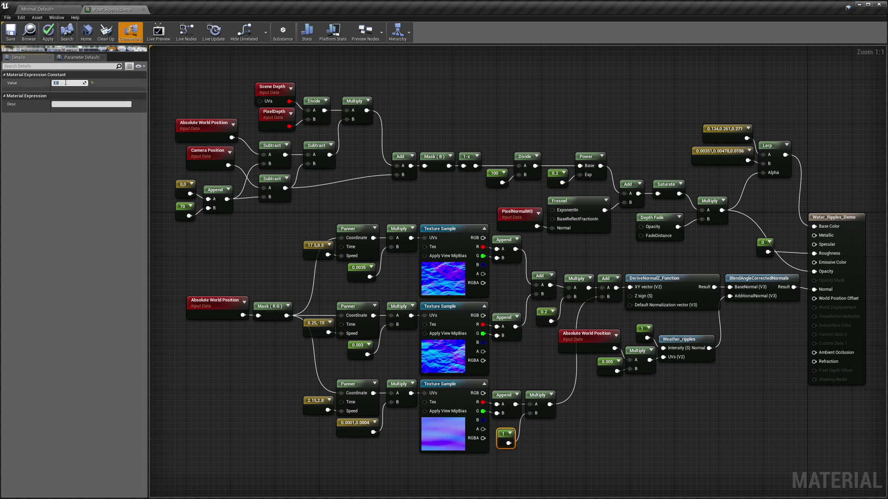
pyautogui.press('Return')
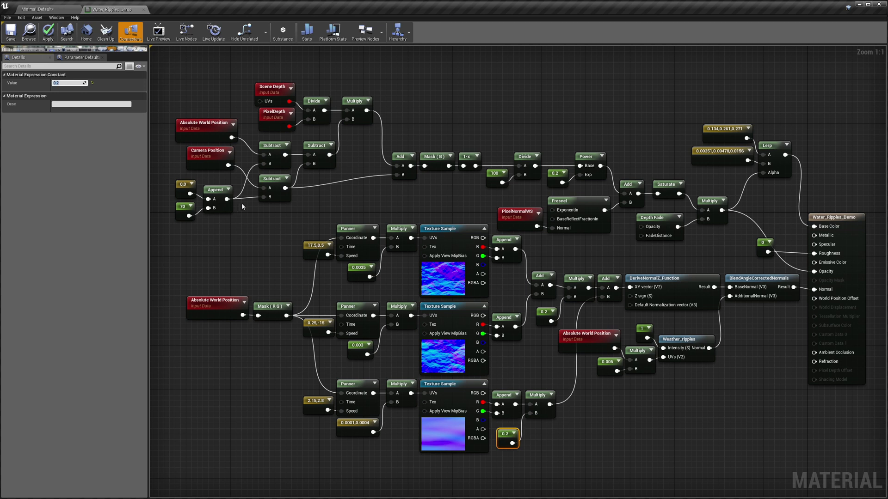
# Step: Connect the DeriveNormalZ_Function result directly to Normal, bypassing the Weather_ripples blend, save the material, and inspect the water in the level
pyautogui.moveTo(603, 318); pyautogui.dragTo(733, 398)
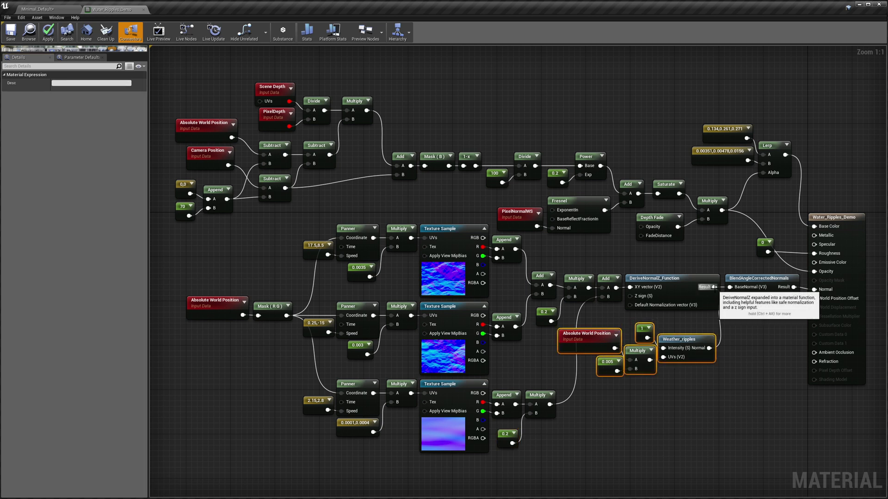
pyautogui.moveTo(714, 288)
pyautogui.mouseDown()
pyautogui.moveTo(724, 260)
pyautogui.moveTo(705, 264)
pyautogui.moveTo(730, 287)
pyautogui.mouseUp()
pyautogui.moveTo(793, 287); pyautogui.dragTo(814, 290)
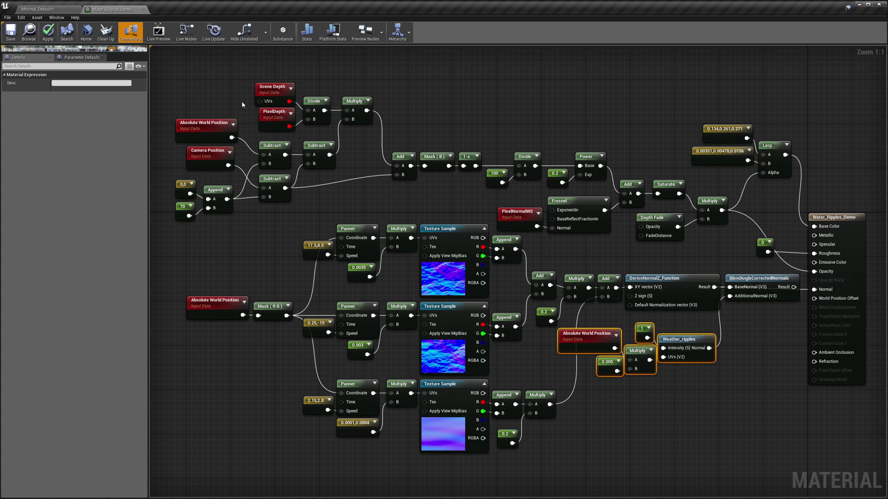
pyautogui.click(10, 32)
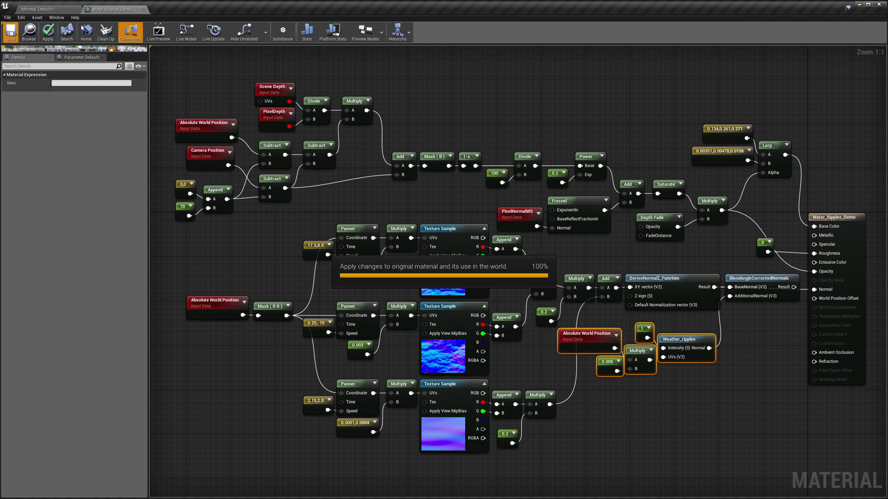
pyautogui.click(51, 10)
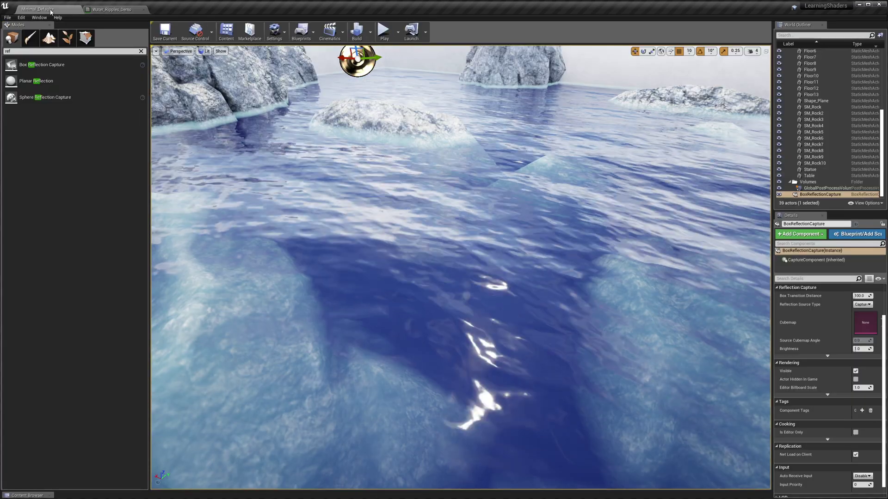
pyautogui.moveTo(474, 260); pyautogui.dragTo(501, 232, button='right')
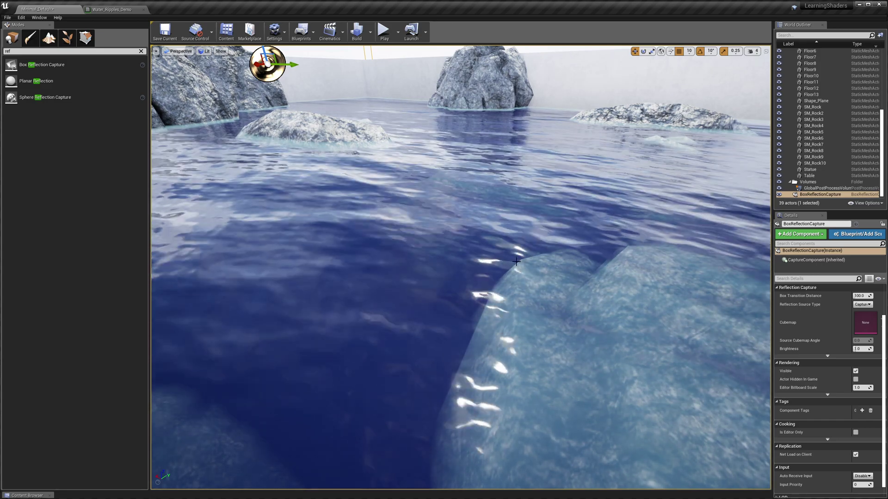
pyautogui.moveTo(460, 266); pyautogui.dragTo(546, 246, button='right')
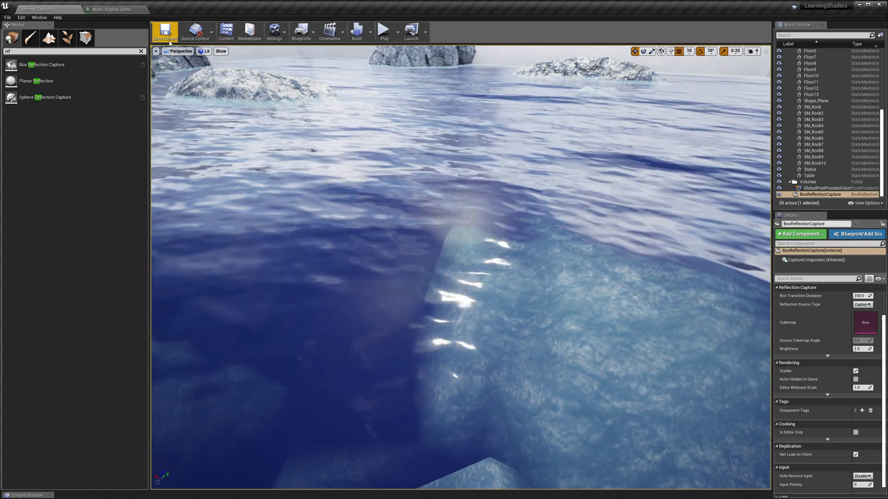
# Step: Add a constant with a value of 1.333 near the Refraction input in the Water_Ripples_Demo material
pyautogui.click(111, 10)
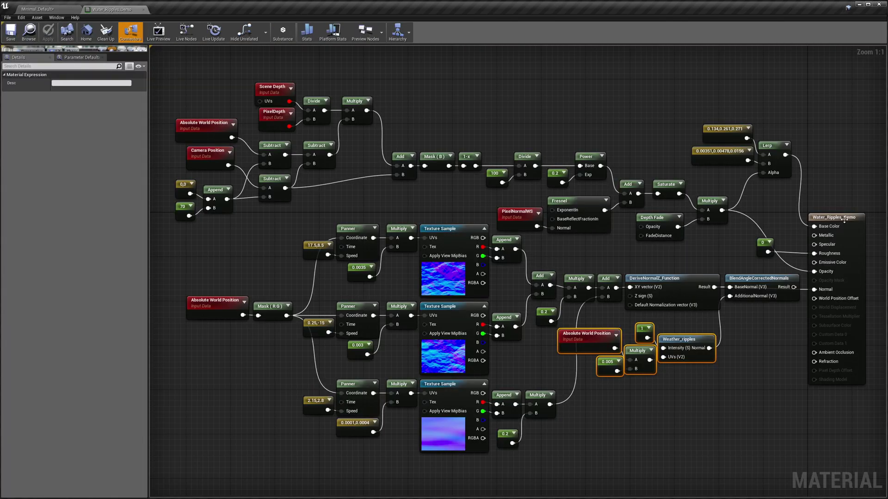
pyautogui.click(828, 217)
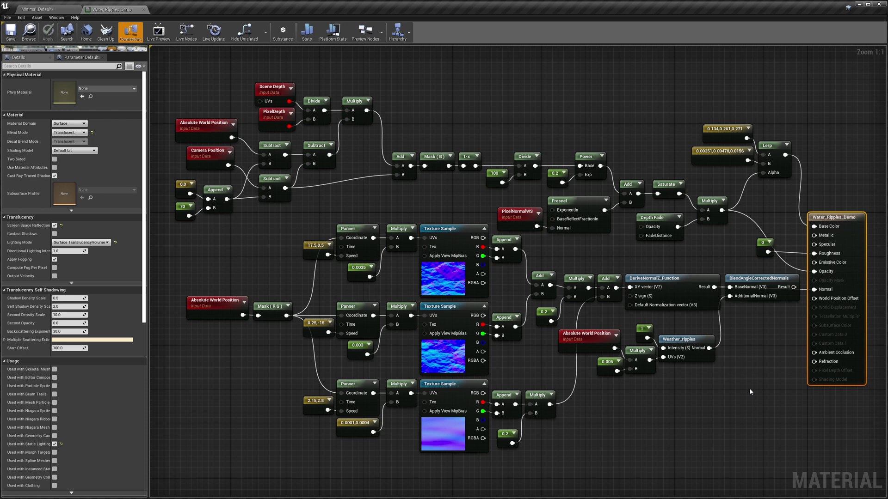
pyautogui.rightClick(723, 382)
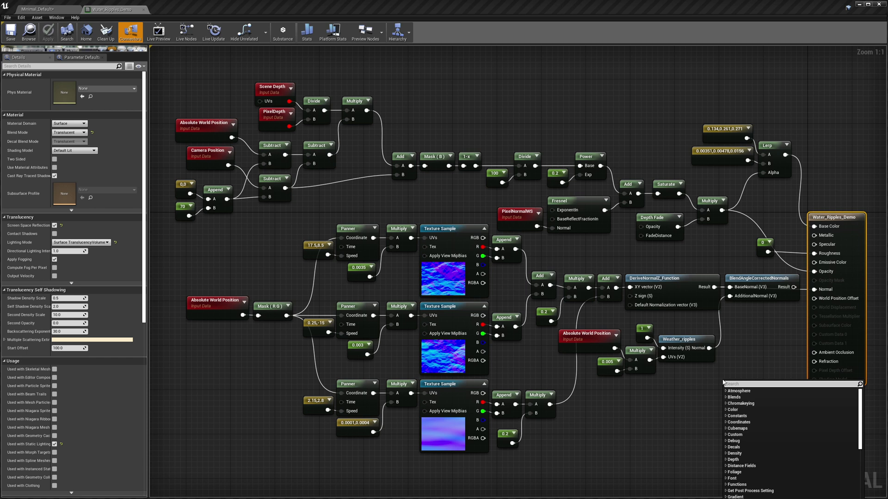
pyautogui.write('const')
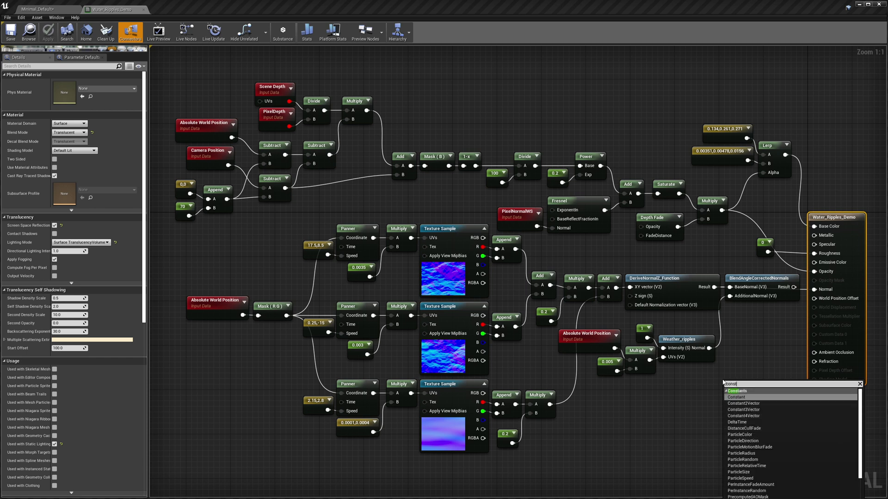
pyautogui.click(735, 400)
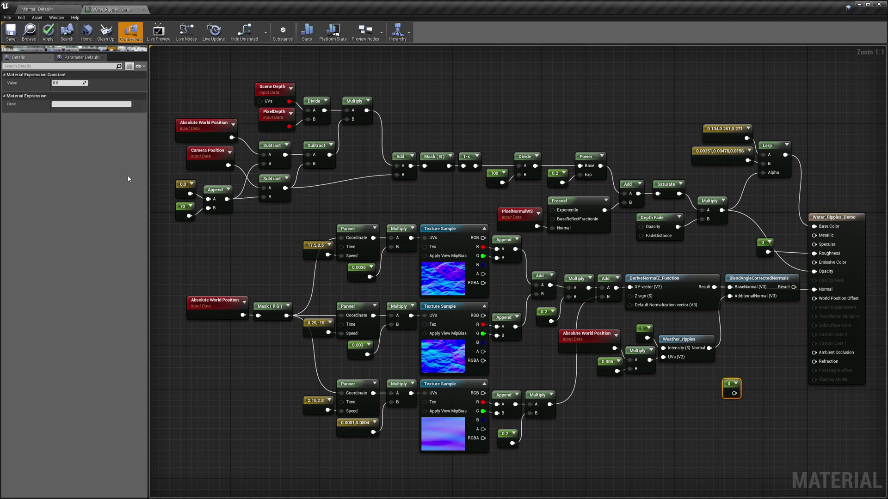
pyautogui.click(70, 84)
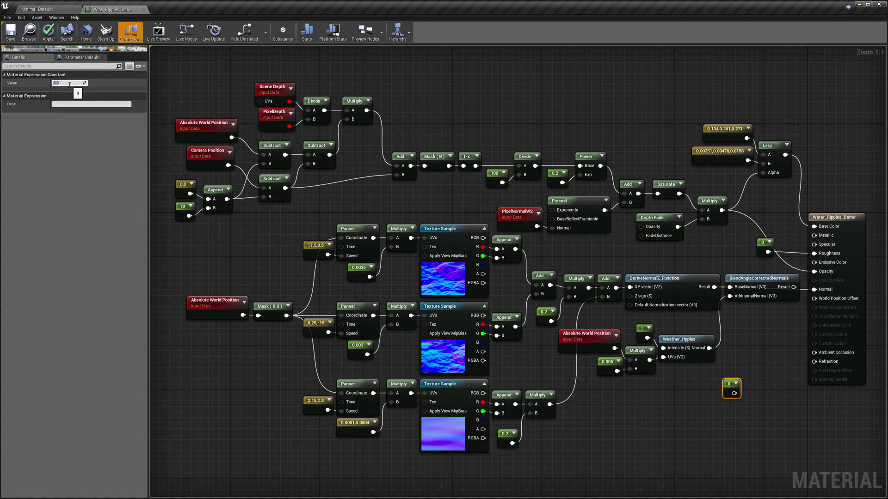
pyautogui.press('Return')
pyautogui.write('333')
pyautogui.press('Return')
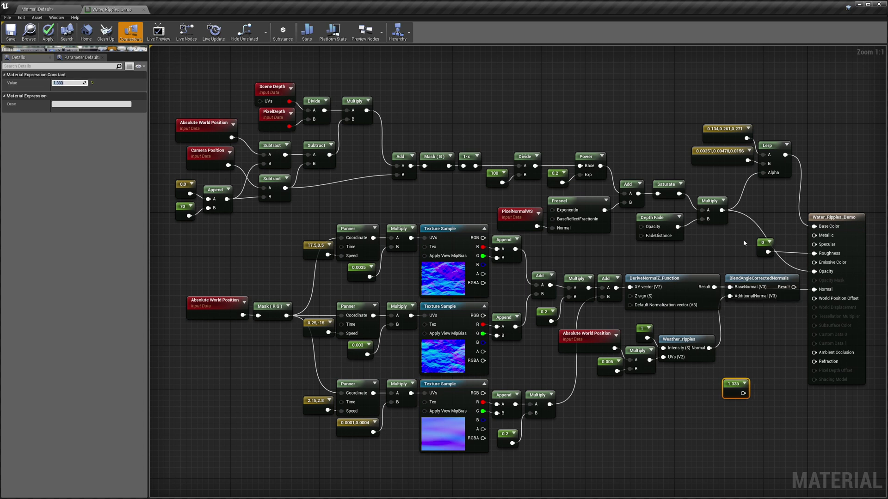
# Step: Disconnect Base Color, Roughness and Opacity, feed the 0 constant into Opacity, save the material, and inspect the invisible water in the level
pyautogui.keyDown('alt'); pyautogui.click(805, 223); pyautogui.keyUp('alt')
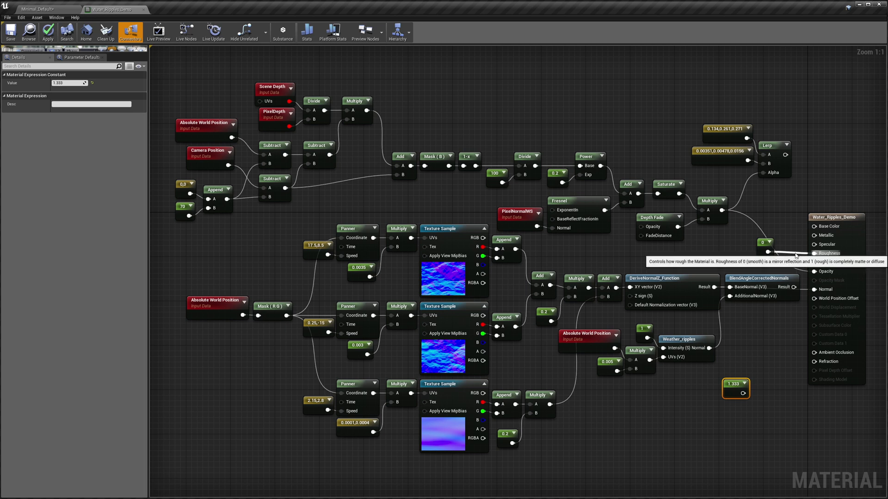
pyautogui.keyDown('alt'); pyautogui.click(795, 255); pyautogui.keyUp('alt')
pyautogui.keyDown('alt'); pyautogui.click(794, 271); pyautogui.keyUp('alt')
pyautogui.moveTo(768, 252); pyautogui.dragTo(815, 273)
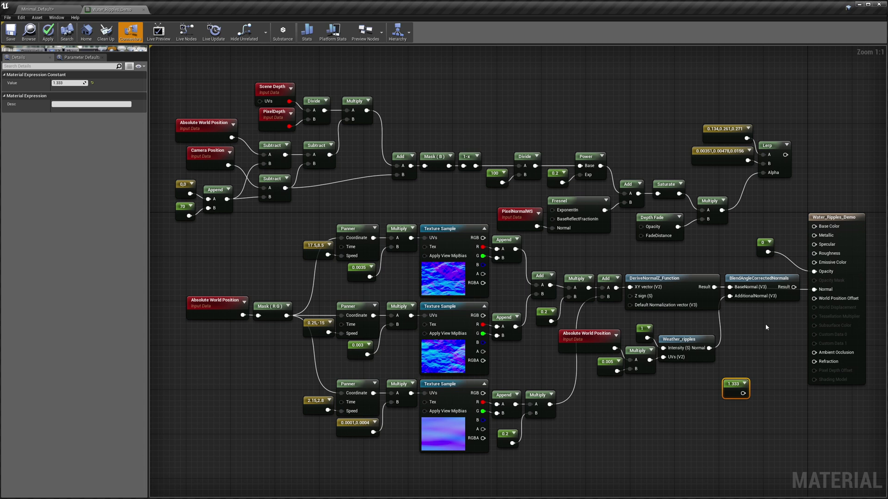
pyautogui.click(10, 31)
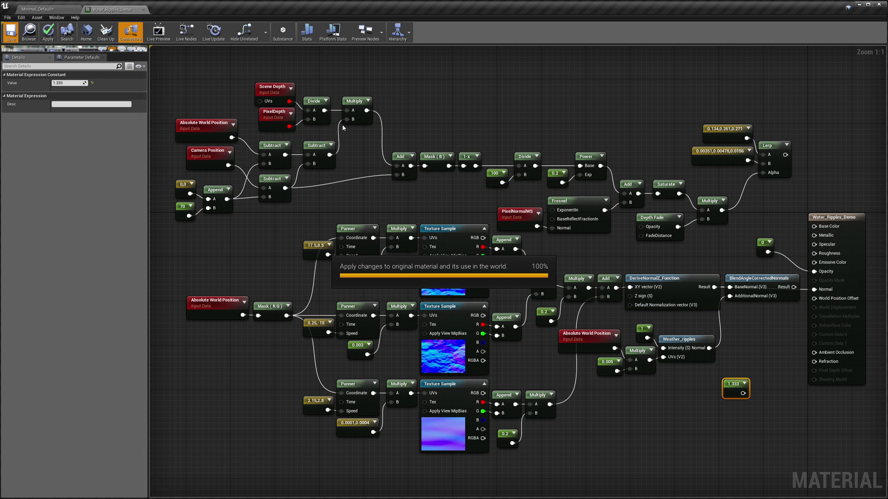
pyautogui.click(67, 12)
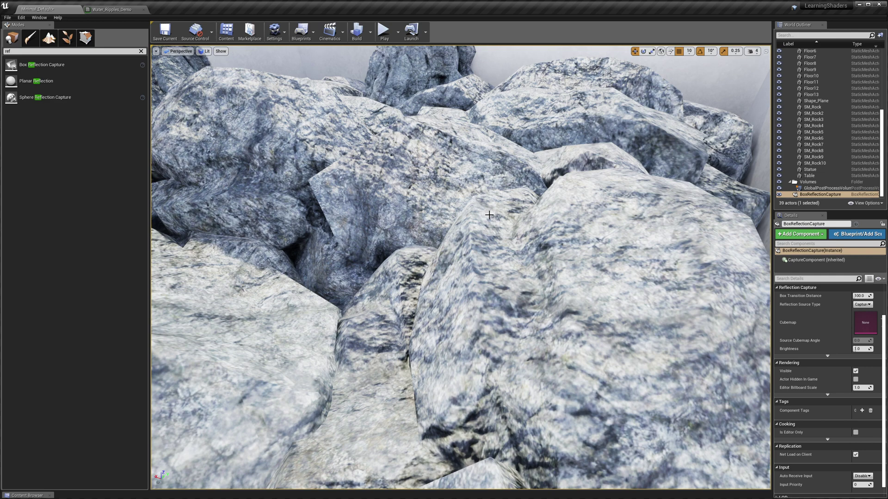
pyautogui.moveTo(492, 275); pyautogui.dragTo(536, 208, button='right')
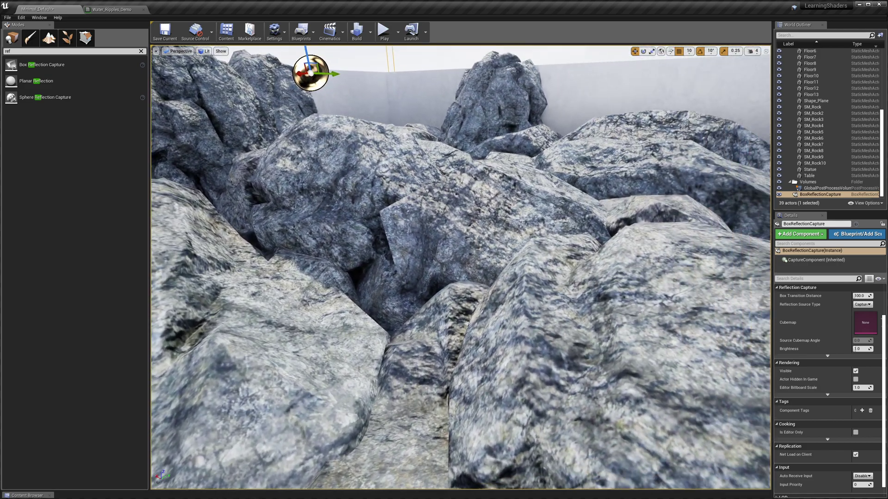
# Step: Connect the 1.333 constant to Refraction in the Water_Ripples_Demo material, save it, and return to the level
pyautogui.click(113, 9)
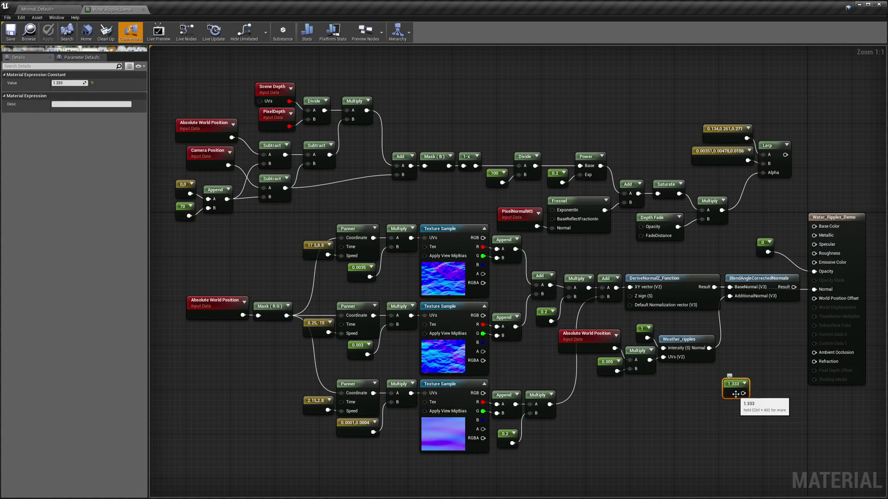
pyautogui.moveTo(742, 394); pyautogui.dragTo(815, 363)
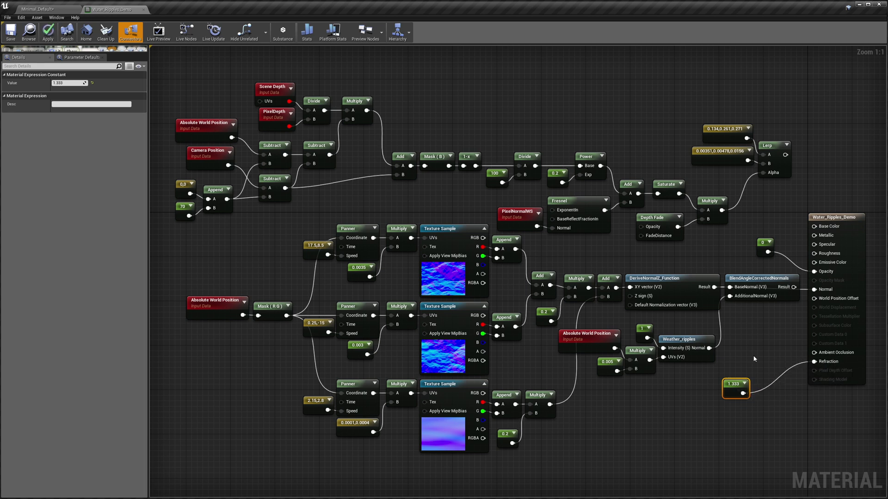
pyautogui.click(11, 31)
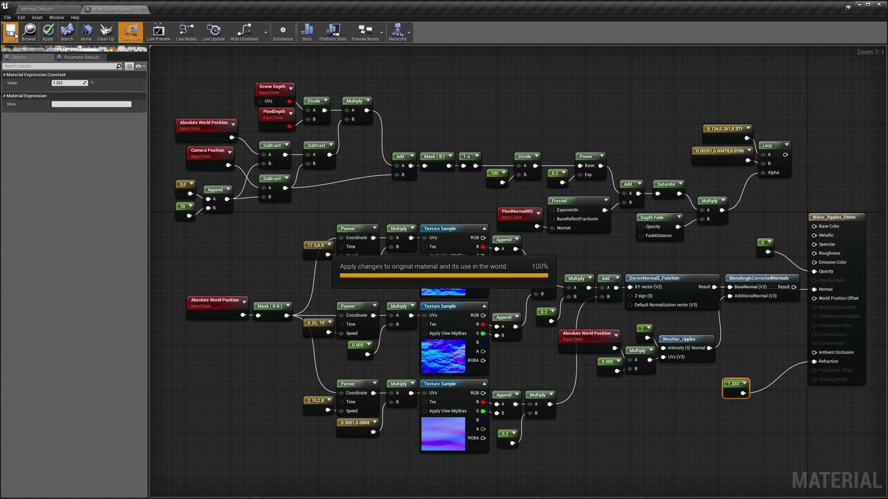
pyautogui.click(61, 12)
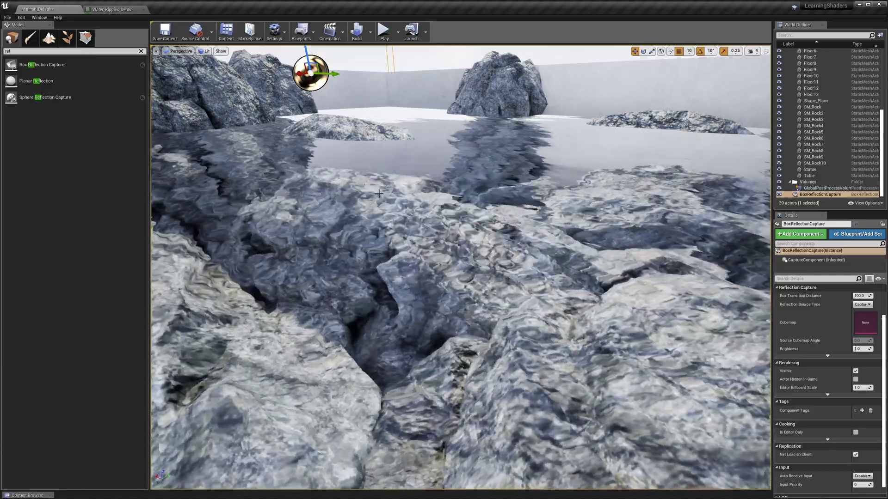
# Step: Examine how the water refracts the submerged rocks and shifts the scene at the surface while tilting and turning the view
pyautogui.moveTo(388, 207); pyautogui.dragTo(505, 224, button='right')
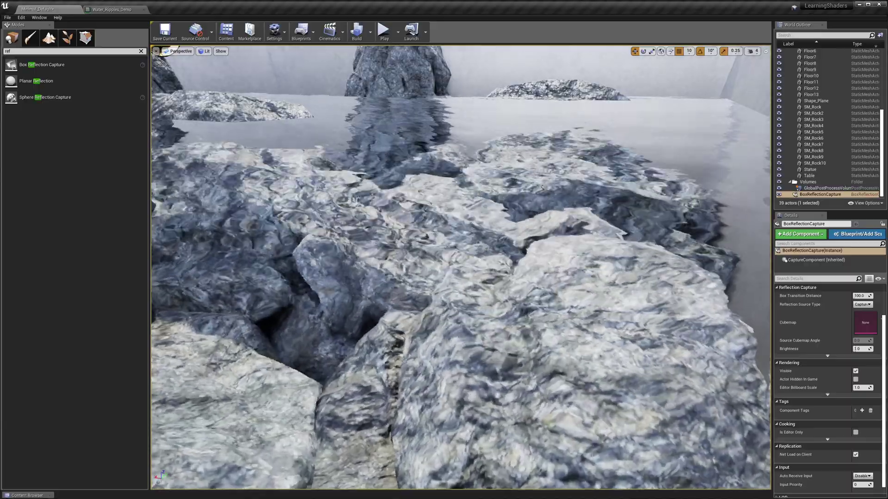
pyautogui.moveTo(383, 197); pyautogui.dragTo(416, 180, button='right')
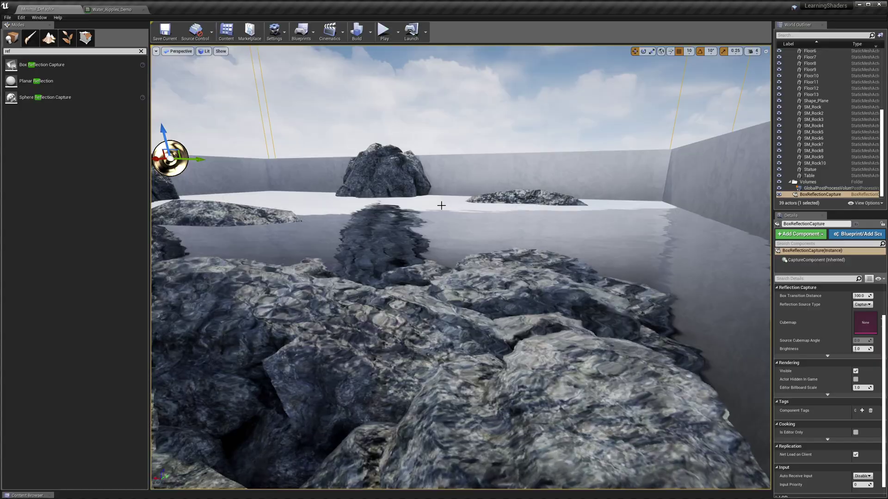
pyautogui.moveTo(443, 204); pyautogui.dragTo(443, 230, button='right')
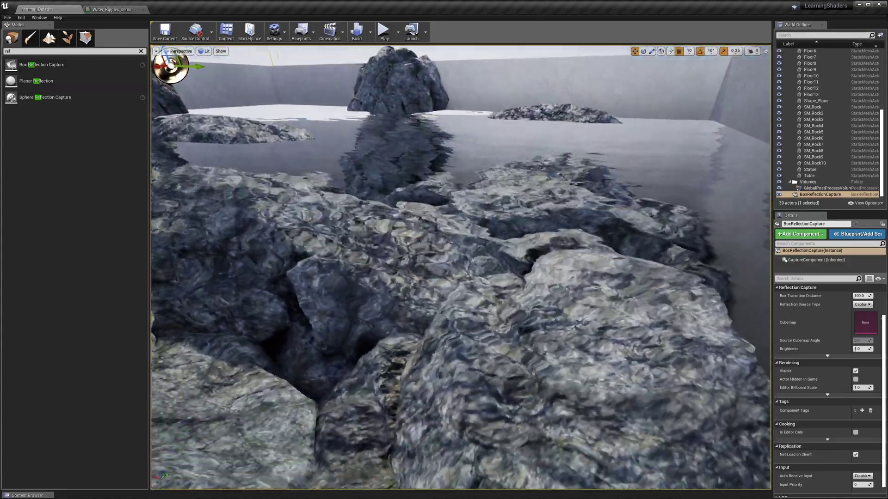
pyautogui.moveTo(443, 227); pyautogui.dragTo(443, 240, button='right')
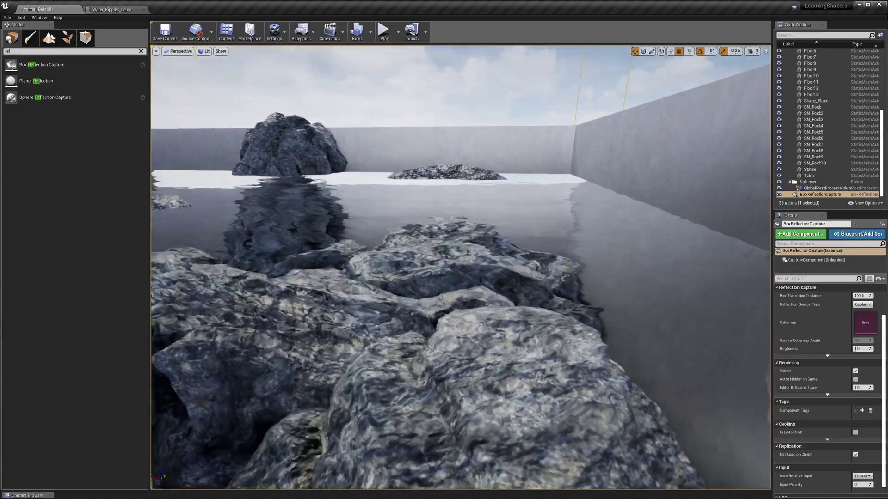
pyautogui.moveTo(443, 240); pyautogui.dragTo(303, 287, button='right')
pyautogui.moveTo(414, 243); pyautogui.dragTo(414, 217, button='right')
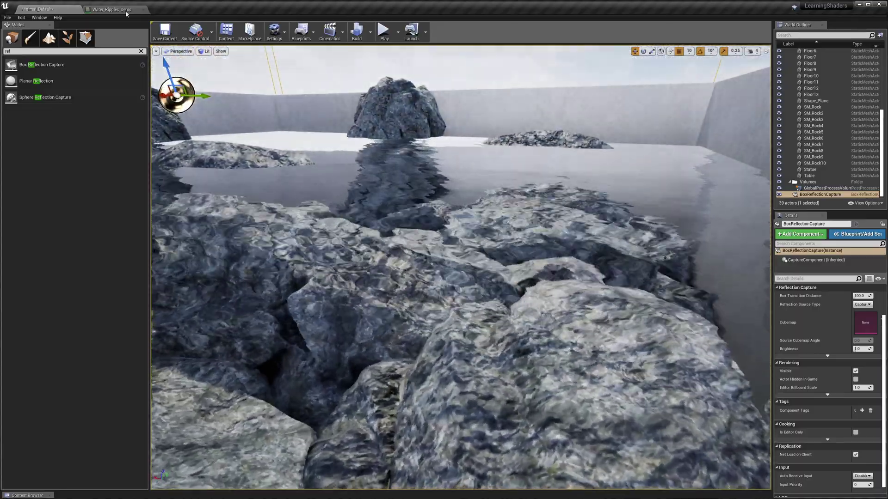
# Step: Set the Water_Ripples_Demo material's Refraction Mode to Pixel Normal Offset and save the material
pyautogui.click(121, 10)
pyautogui.click(131, 31)
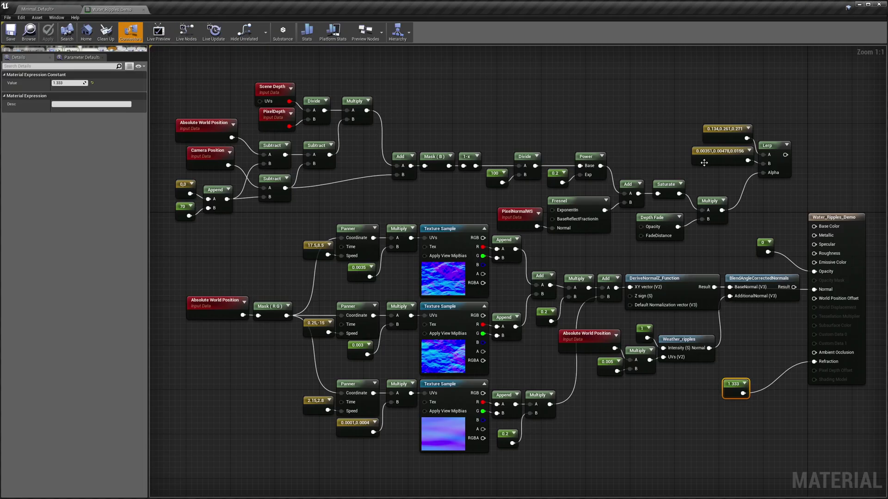
pyautogui.click(819, 215)
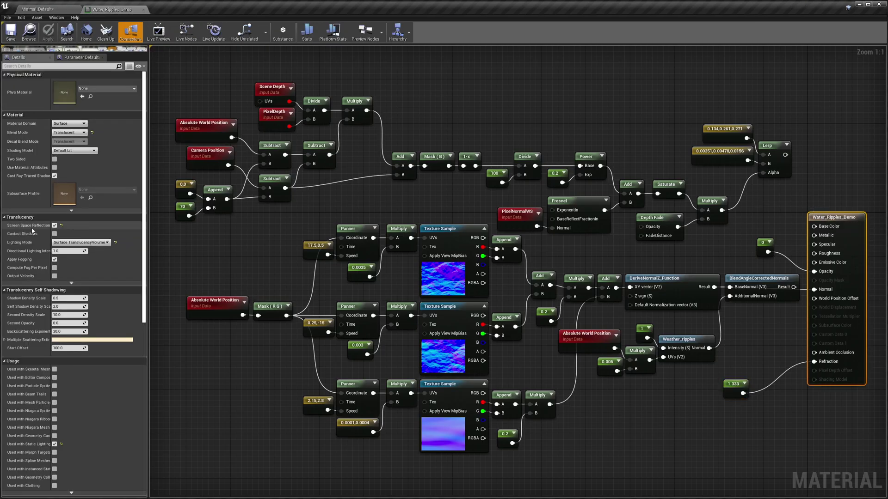
pyautogui.moveTo(144, 278); pyautogui.dragTo(150, 424)
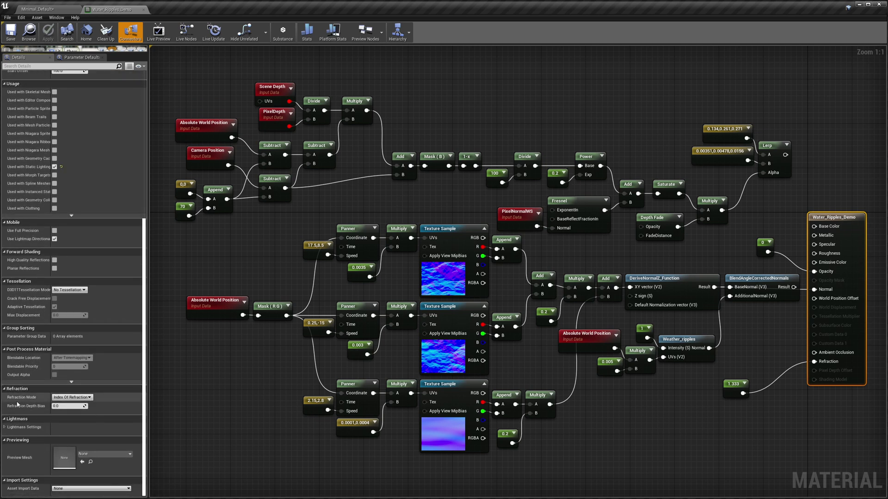
pyautogui.click(88, 397)
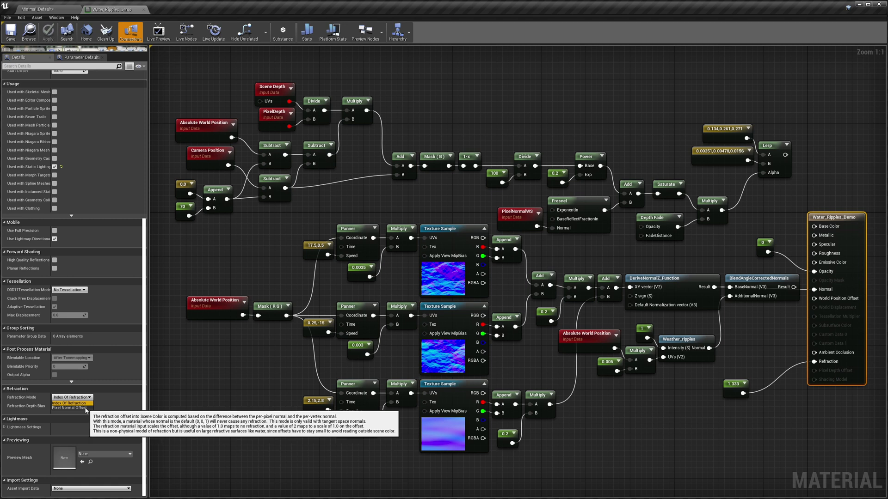
pyautogui.click(84, 404)
pyautogui.click(84, 406)
pyautogui.click(90, 419)
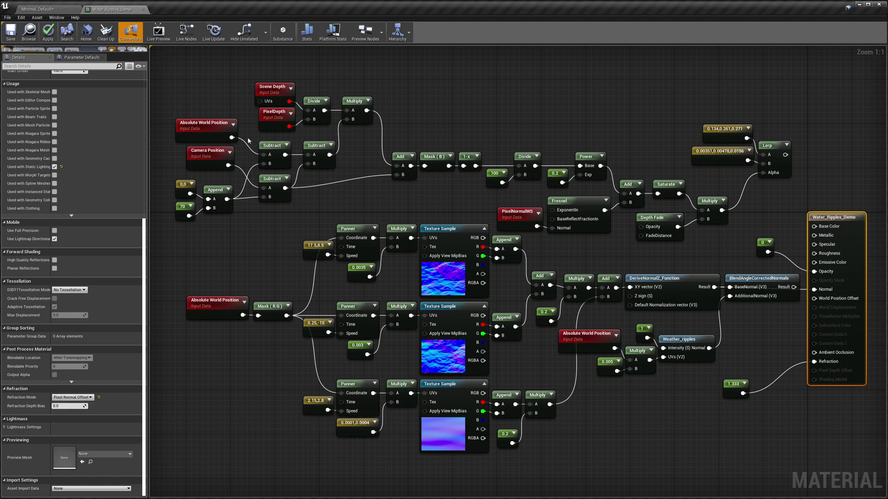
pyautogui.click(10, 32)
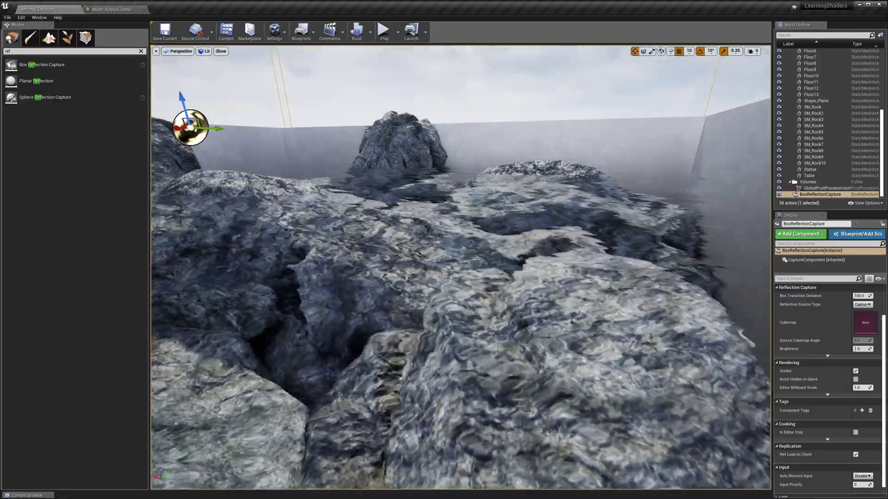
# Step: Examine the distortion of the submerged rocks in the level from close up and from several angles
pyautogui.moveTo(461, 266); pyautogui.dragTo(370, 406, button='right')
pyautogui.scroll(-10, 460, 267)
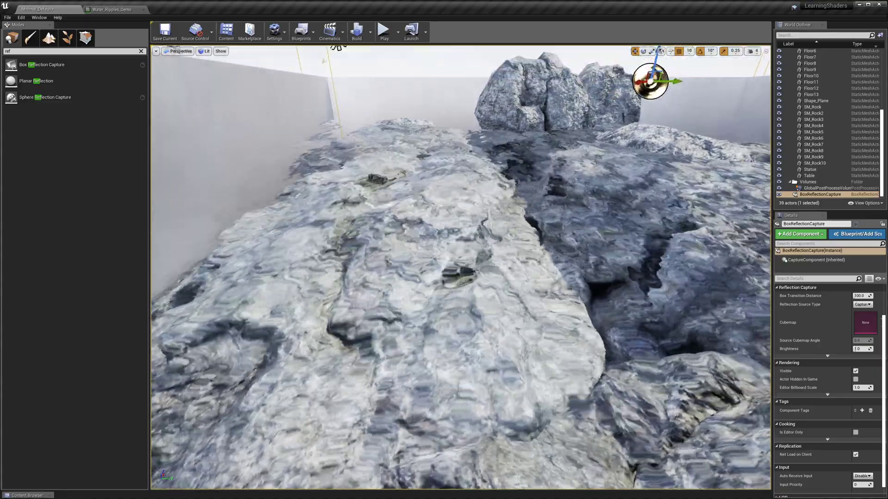
pyautogui.moveTo(460, 267); pyautogui.dragTo(657, 221, button='right')
pyautogui.moveTo(527, 249); pyautogui.dragTo(531, 338, button='right')
pyautogui.moveTo(532, 298); pyautogui.dragTo(465, 208, button='right')
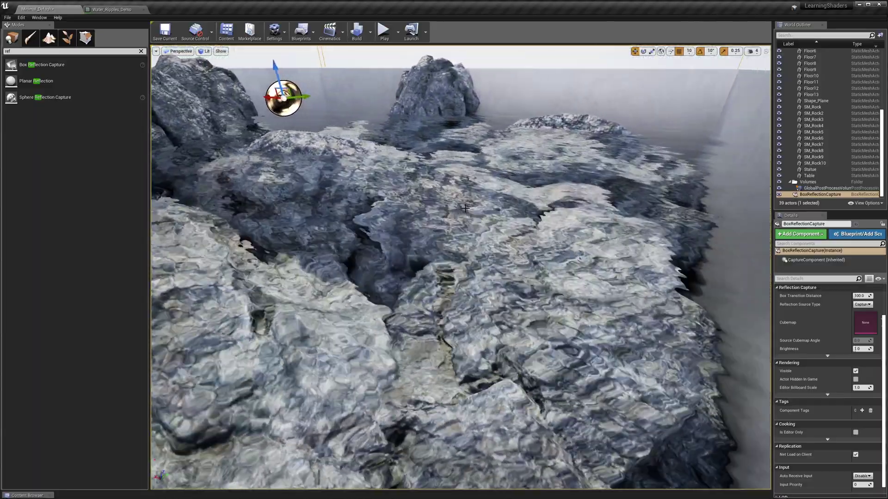
# Step: Connect Lerp to Base Color, Multiply to Opacity and the 0 constant to Roughness in Water_Ripples_Demo, and save the material
pyautogui.click(113, 9)
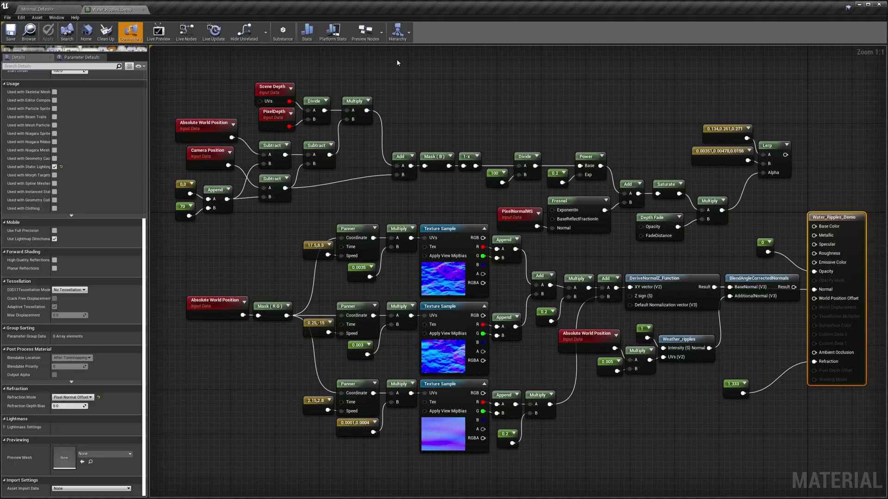
pyautogui.moveTo(785, 155); pyautogui.dragTo(814, 227)
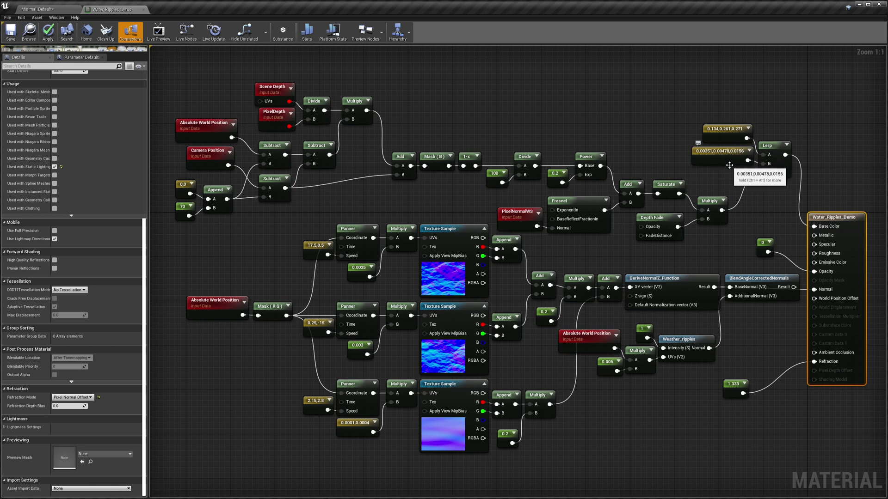
pyautogui.moveTo(722, 211); pyautogui.dragTo(814, 274)
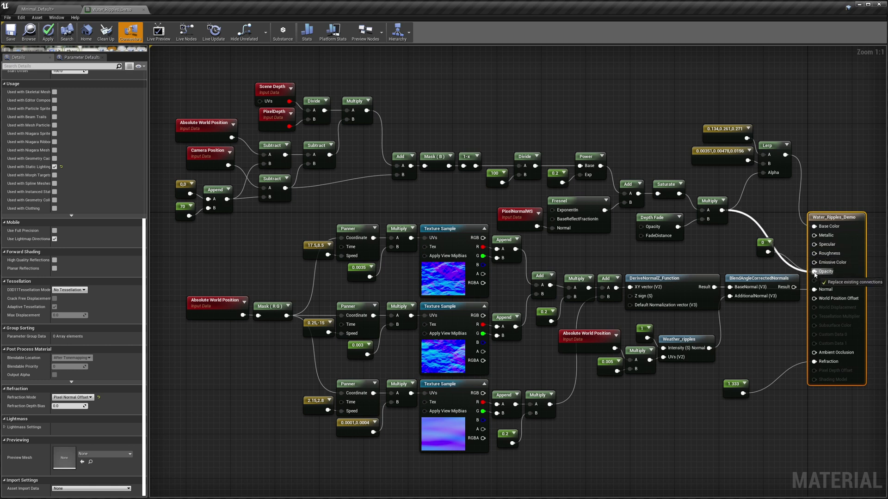
pyautogui.moveTo(815, 274); pyautogui.dragTo(815, 274)
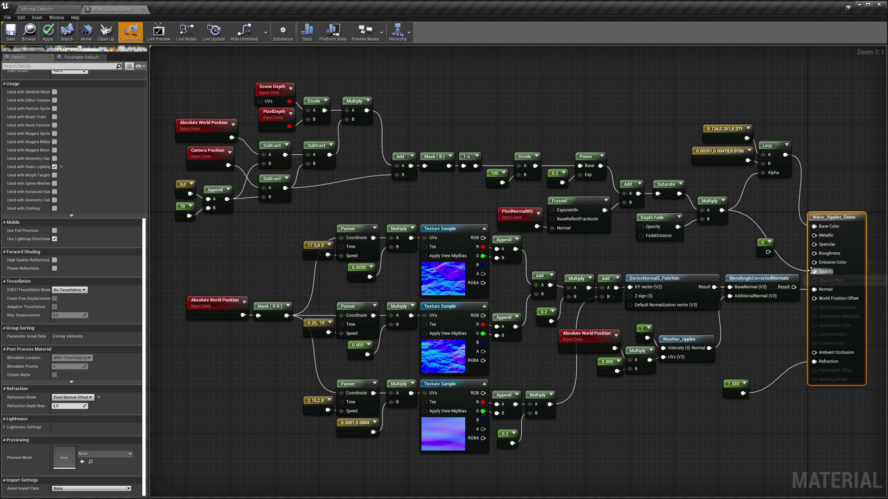
pyautogui.moveTo(767, 252); pyautogui.dragTo(815, 254)
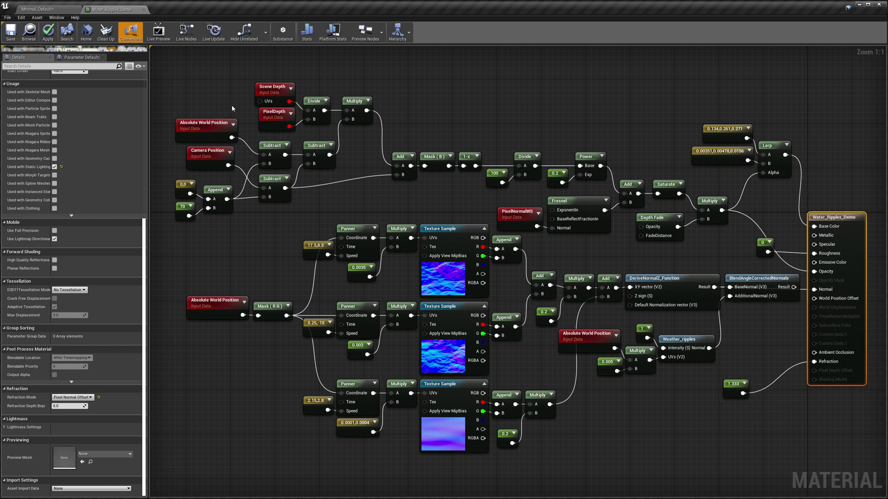
pyautogui.click(6, 36)
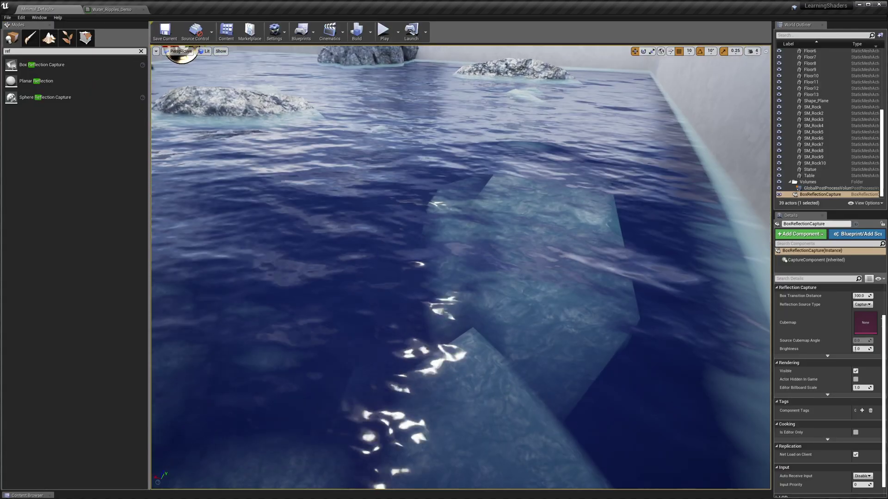
# Step: Inspect the colored, reflective and refractive water in the level from several positions around the pool and rocks
pyautogui.moveTo(460, 268); pyautogui.dragTo(397, 208, button='right')
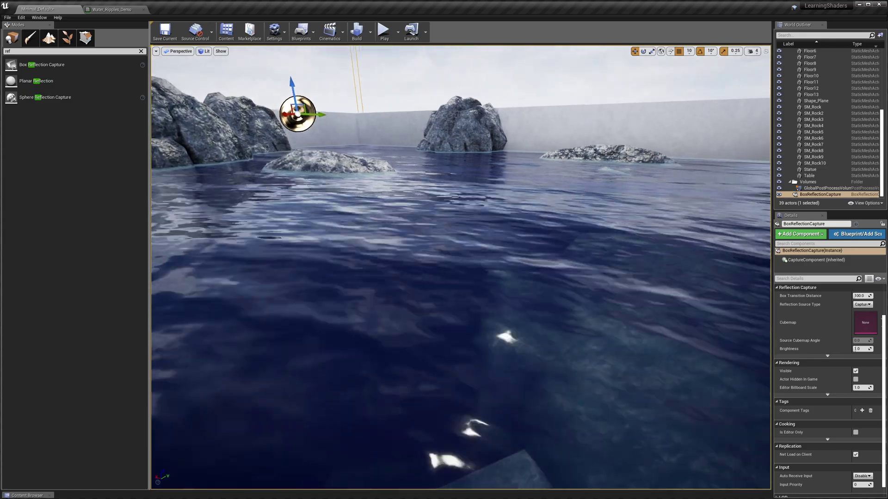
pyautogui.moveTo(460, 267); pyautogui.dragTo(539, 278, button='right')
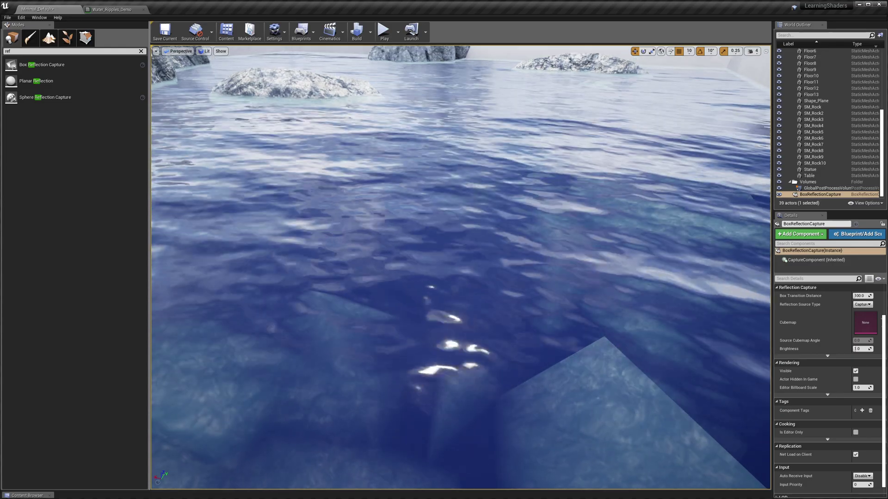
pyautogui.moveTo(461, 267); pyautogui.dragTo(479, 257, button='right')
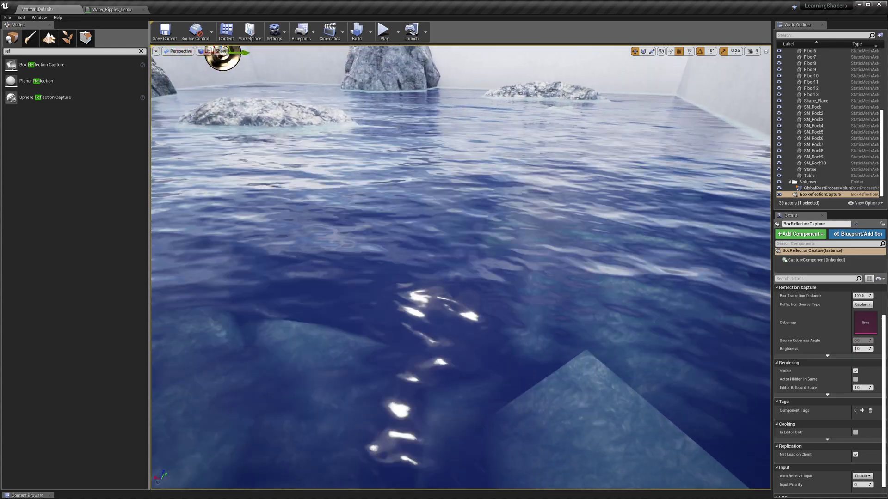
pyautogui.moveTo(461, 267); pyautogui.dragTo(419, 266, button='right')
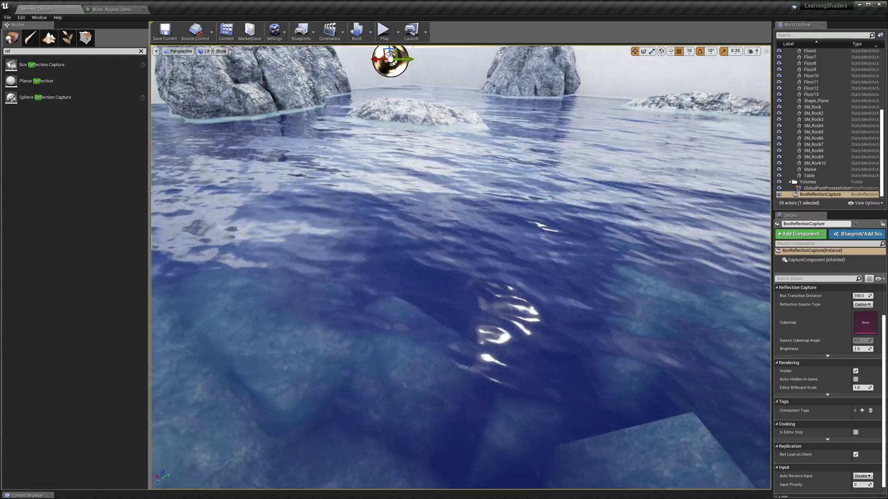
pyautogui.moveTo(420, 265); pyautogui.dragTo(443, 254, button='right')
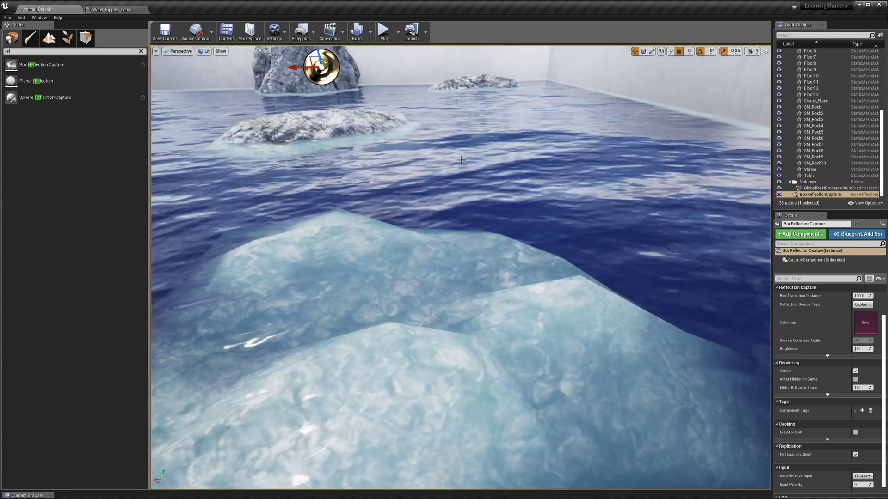